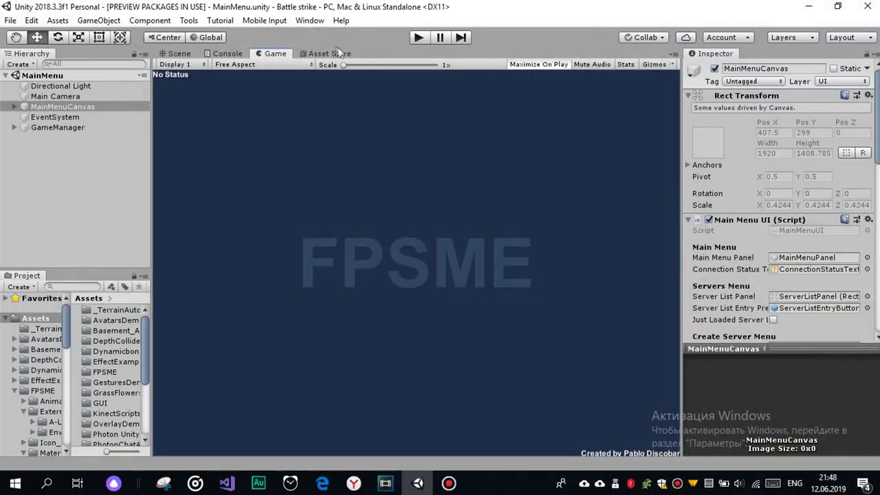
Step: View the Photon Voice package page in the Asset Store
{"action": "left_click", "coordinate": [323, 53]}
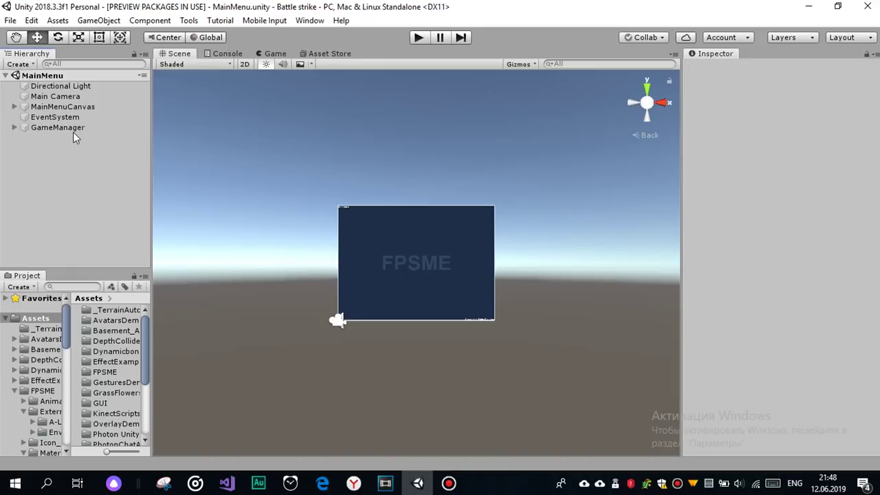
Step: Attach a Photon Voice Settings component to the GameManager object via Add Component
{"action": "left_click", "coordinate": [72, 127]}
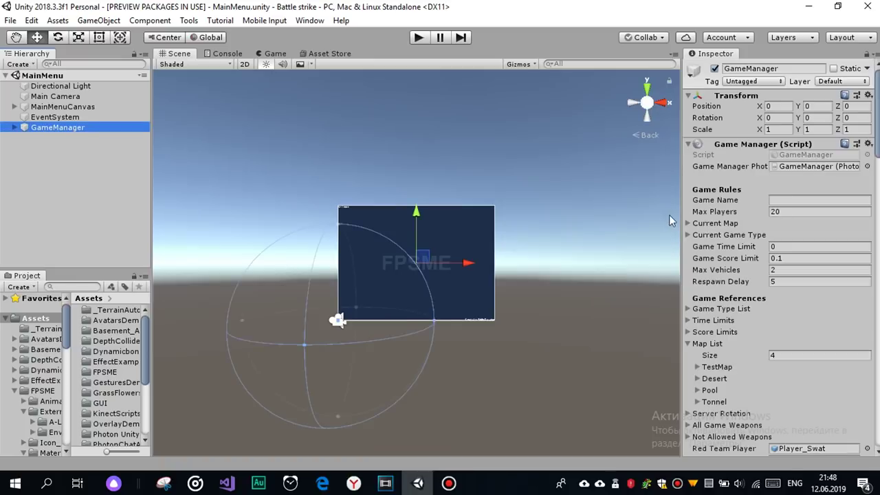
{"action": "scroll", "coordinate": [747, 220], "scroll_direction": "down", "scroll_amount": 5}
{"action": "scroll", "coordinate": [747, 220], "scroll_direction": "down", "scroll_amount": 10}
{"action": "scroll", "coordinate": [729, 293], "scroll_direction": "down", "scroll_amount": 5}
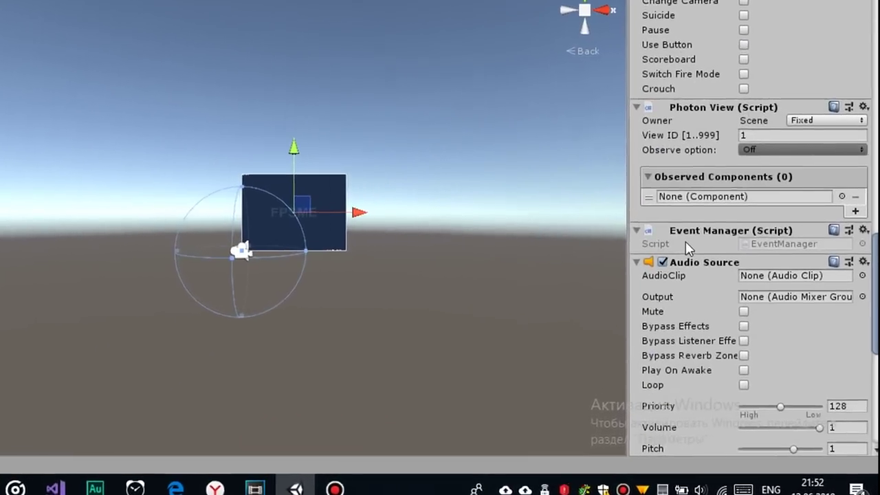
{"action": "scroll", "coordinate": [648, 204], "scroll_direction": "down", "scroll_amount": 10}
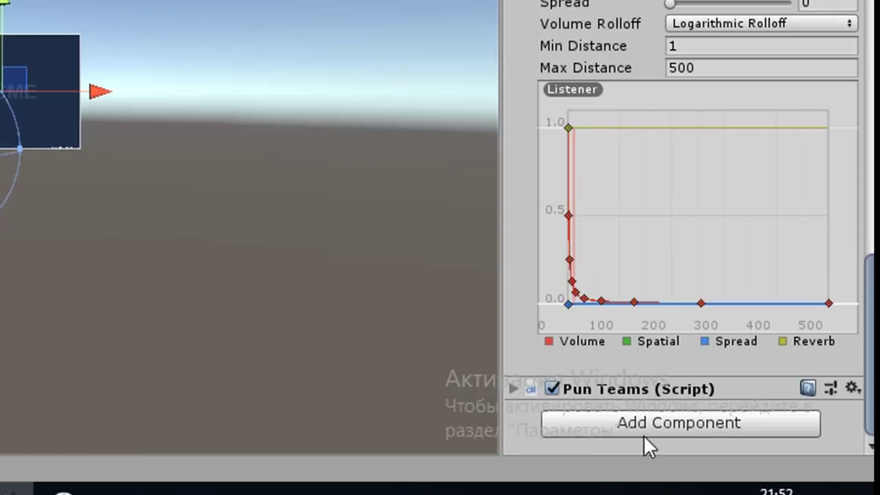
{"action": "left_click", "coordinate": [634, 420]}
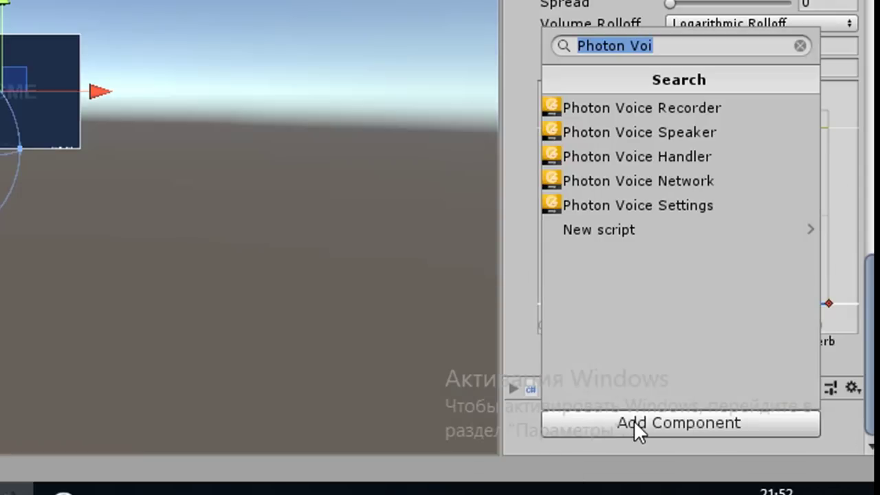
{"action": "left_click", "coordinate": [677, 210]}
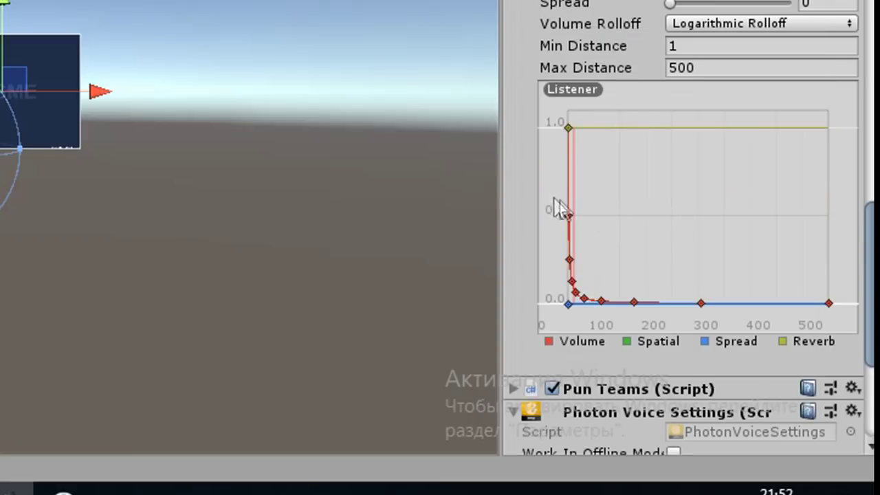
{"action": "scroll", "coordinate": [546, 181], "scroll_direction": "down", "scroll_amount": 5}
{"action": "scroll", "coordinate": [550, 190], "scroll_direction": "down", "scroll_amount": 3}
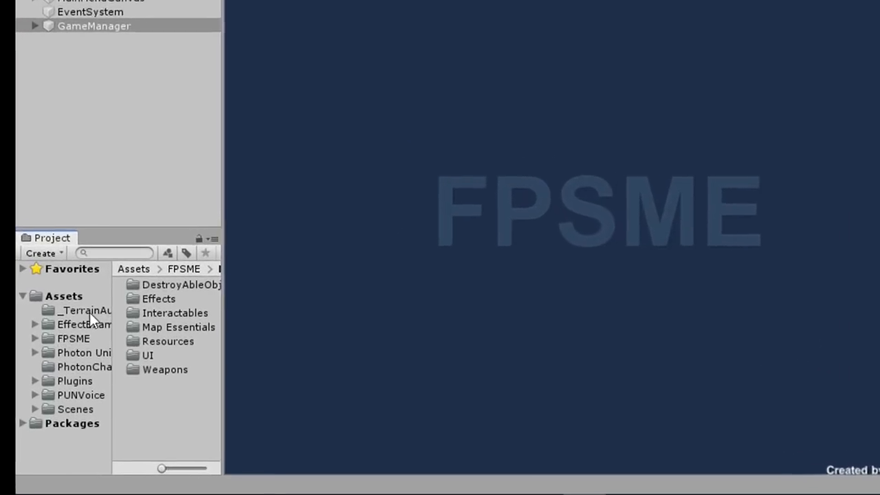
Step: Browse to Assets/FPSME/Prefabs/Resources and select the Player prefab
{"action": "left_click", "coordinate": [38, 354]}
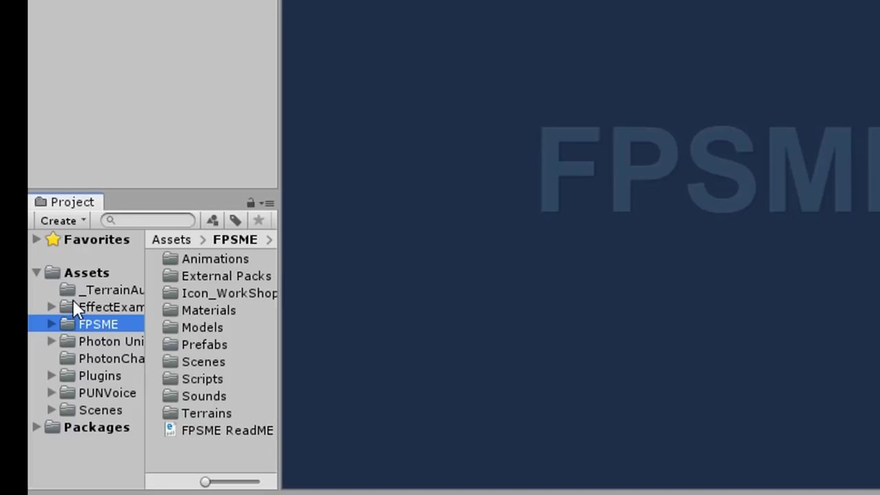
{"action": "double_click", "coordinate": [210, 340]}
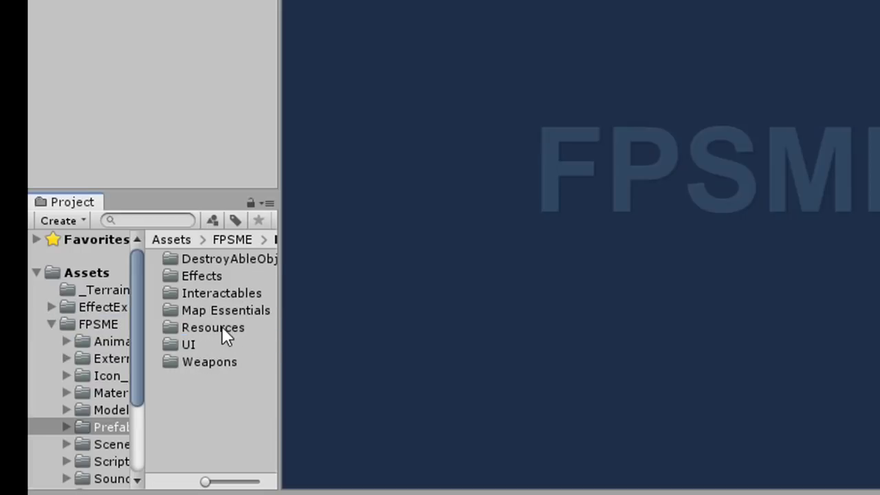
{"action": "double_click", "coordinate": [222, 327]}
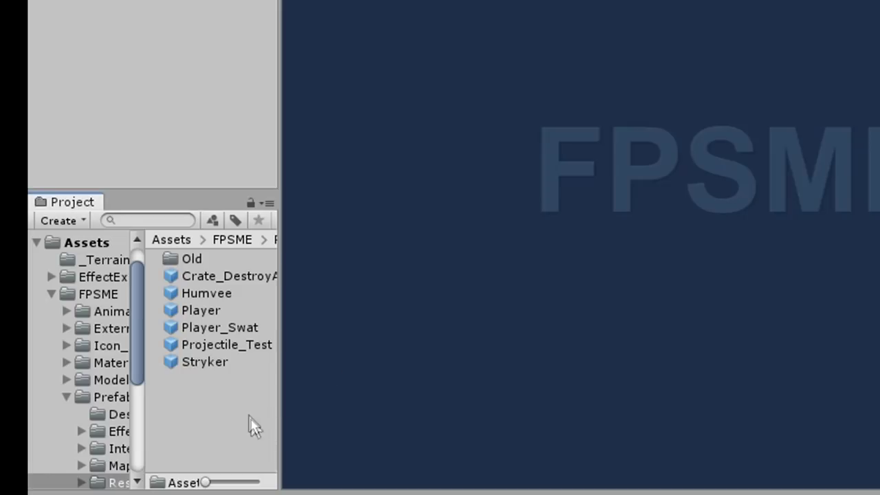
{"action": "left_click", "coordinate": [194, 314]}
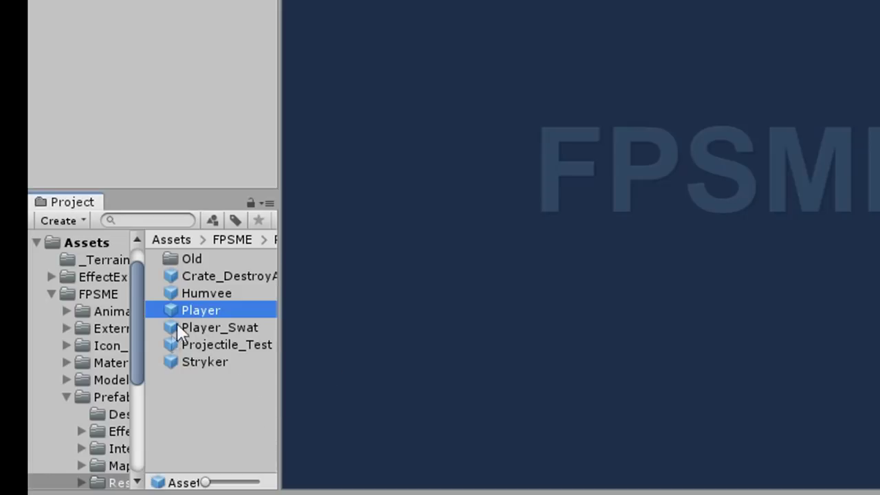
{"action": "left_click", "coordinate": [180, 329]}
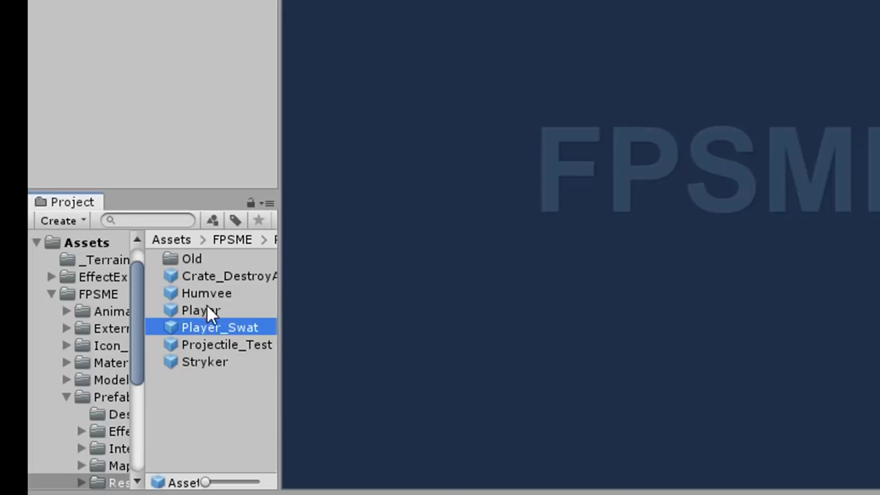
{"action": "left_click", "coordinate": [207, 307]}
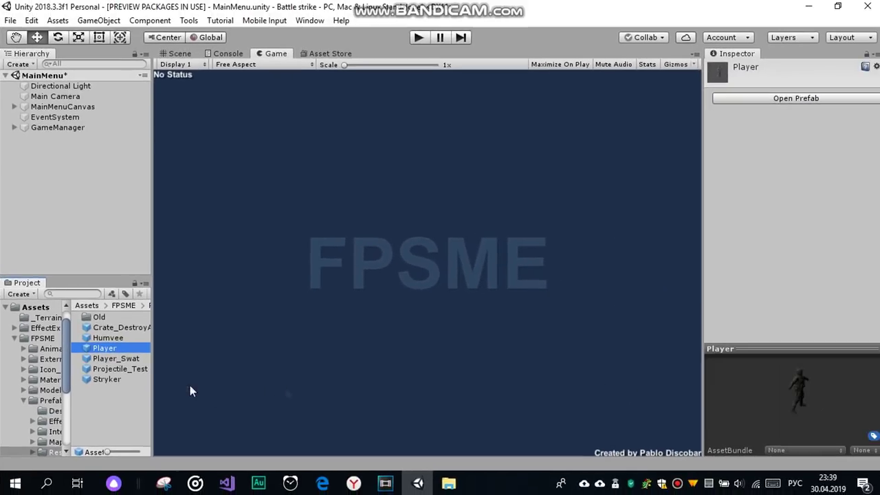
{"action": "left_click", "coordinate": [102, 361]}
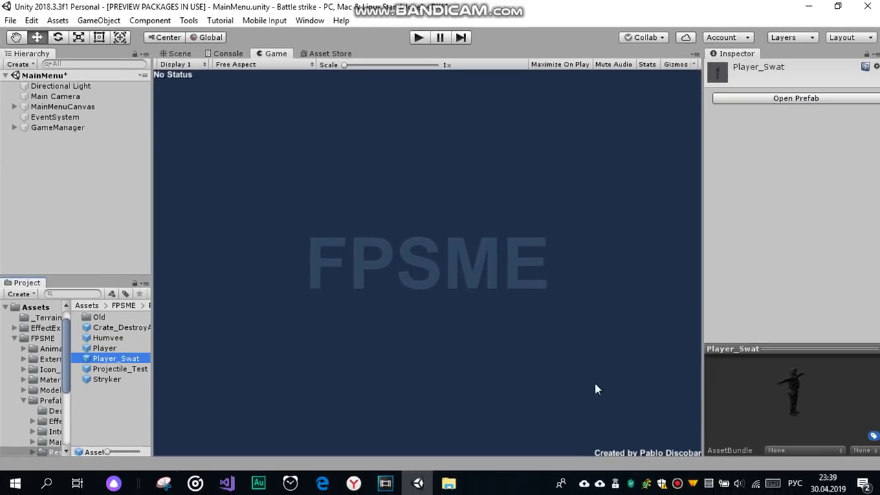
{"action": "key", "text": "Up"}
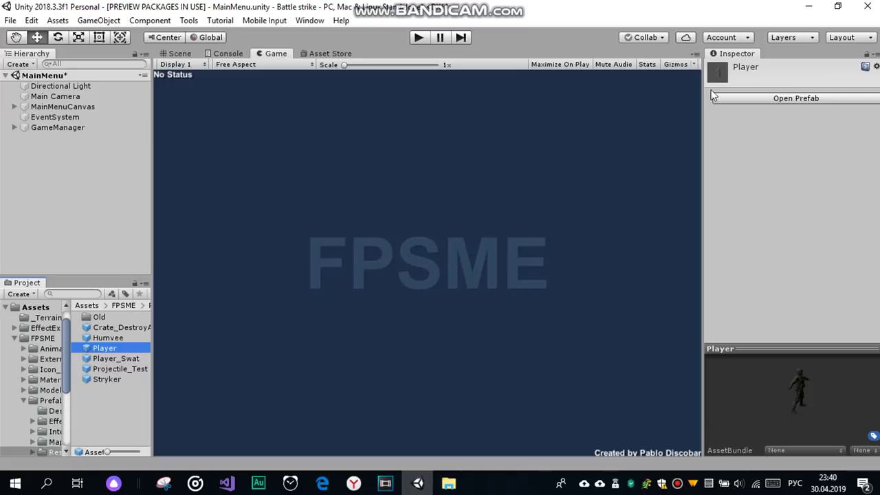
Step: Open the Player prefab and add a Photon Voice Speaker component
{"action": "left_click", "coordinate": [790, 103]}
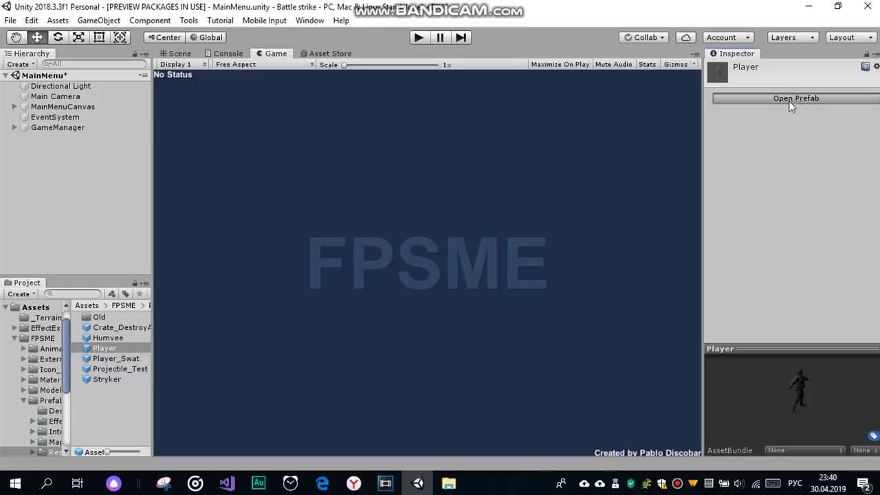
{"action": "scroll", "coordinate": [772, 200], "scroll_direction": "down", "scroll_amount": 2}
{"action": "scroll", "coordinate": [772, 200], "scroll_direction": "down", "scroll_amount": 8}
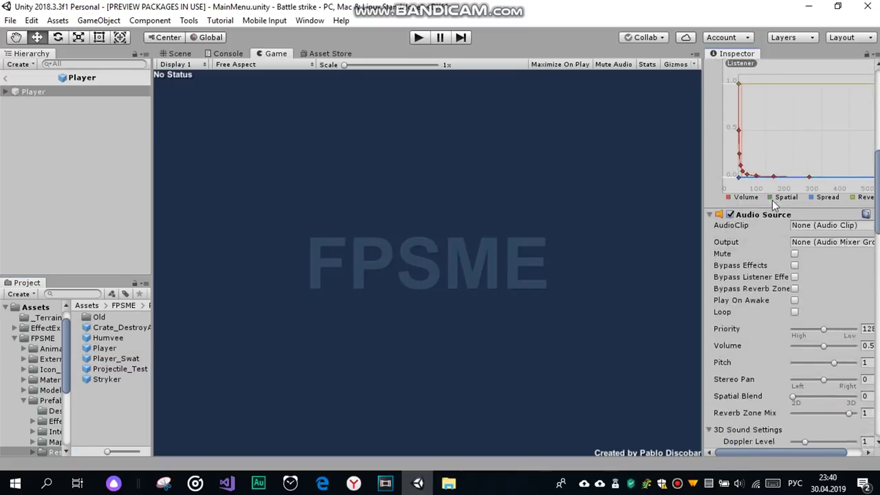
{"action": "scroll", "coordinate": [772, 200], "scroll_direction": "down", "scroll_amount": 5}
{"action": "scroll", "coordinate": [772, 200], "scroll_direction": "down", "scroll_amount": 5}
{"action": "scroll", "coordinate": [772, 200], "scroll_direction": "down", "scroll_amount": 5}
{"action": "scroll", "coordinate": [775, 199], "scroll_direction": "down", "scroll_amount": 3}
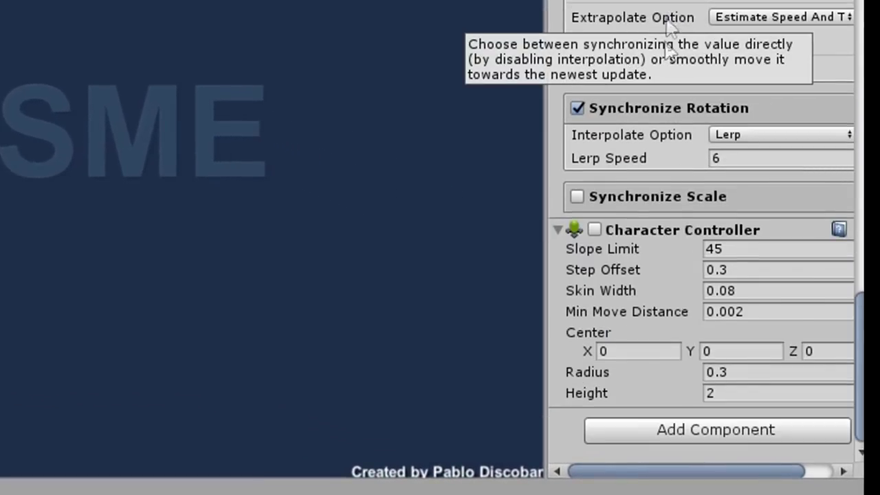
{"action": "left_click", "coordinate": [699, 430]}
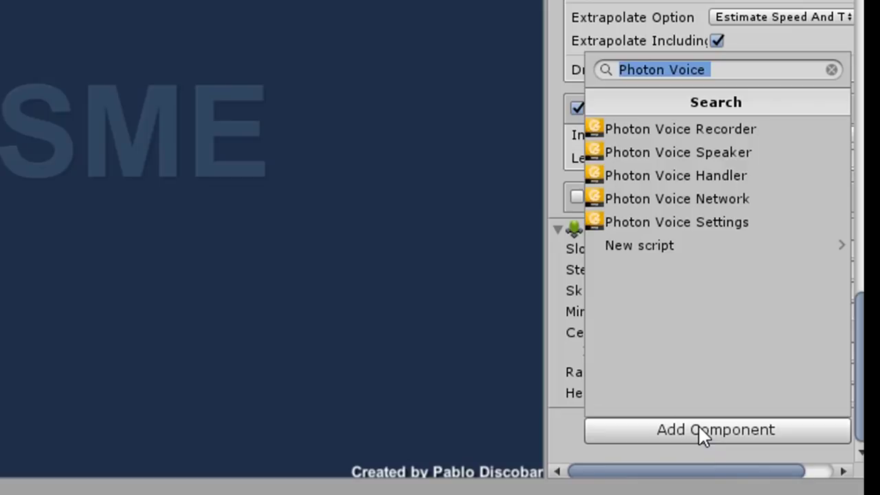
{"action": "left_click", "coordinate": [717, 150]}
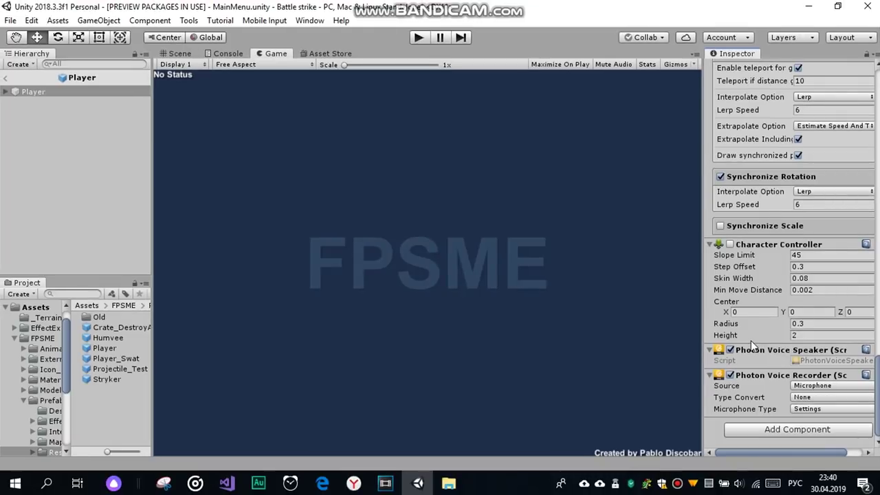
Step: Open the Player_Swat prefab and add a Photon Voice Recorder component
{"action": "double_click", "coordinate": [126, 358]}
{"action": "left_click", "coordinate": [773, 429]}
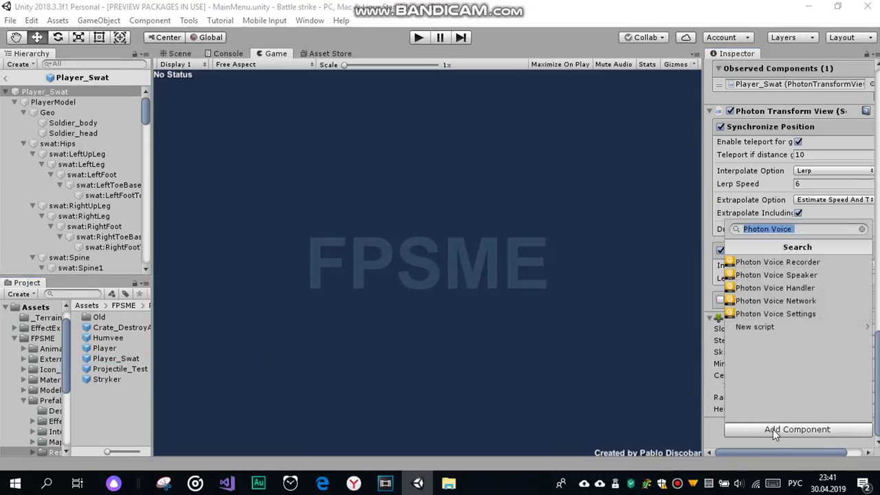
{"action": "left_click", "coordinate": [812, 264]}
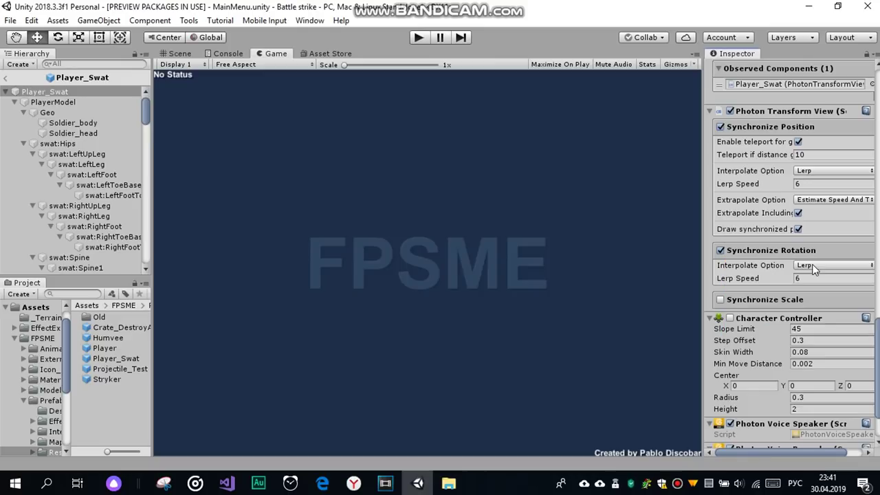
{"action": "scroll", "coordinate": [773, 264], "scroll_direction": "down", "scroll_amount": 3}
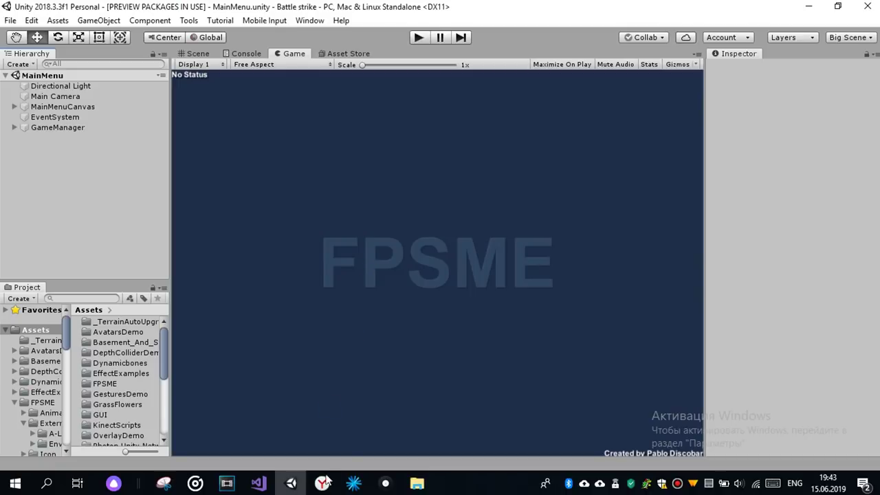
Step: Create a new Photon Voice application named 'pwoerngpoewngop' in the Photon dashboard
{"action": "left_click", "coordinate": [323, 484]}
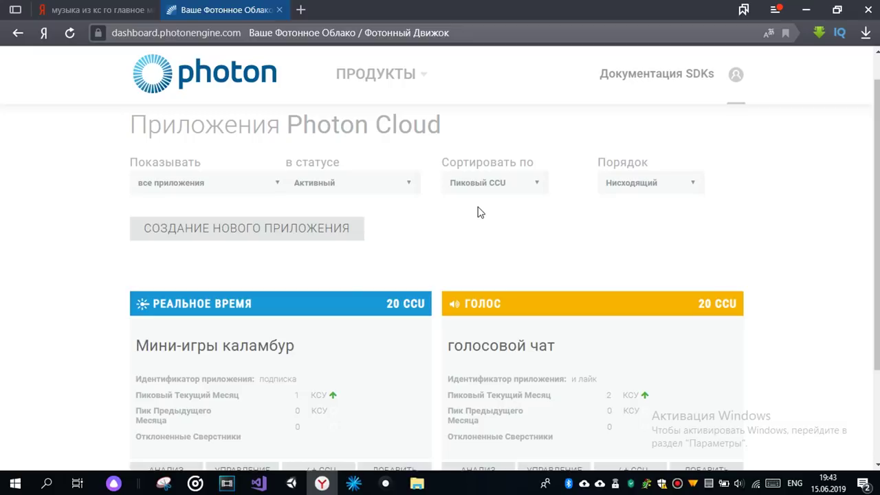
{"action": "left_click", "coordinate": [254, 231]}
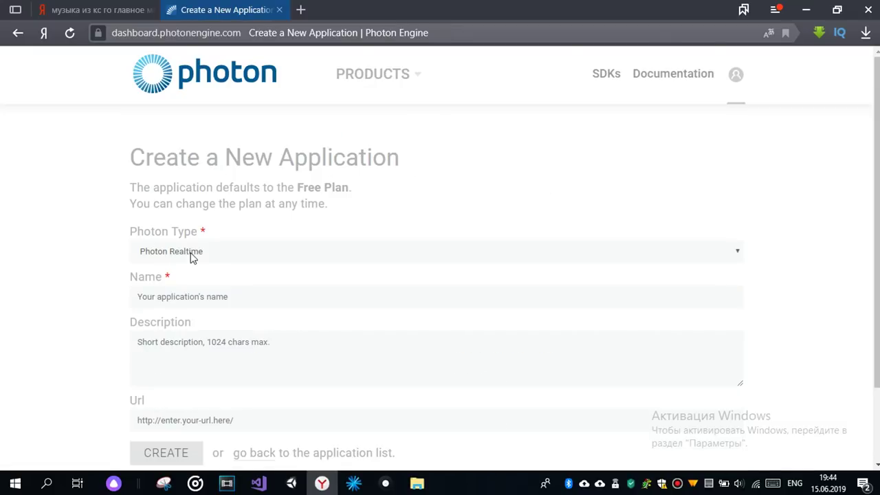
{"action": "left_click", "coordinate": [192, 258]}
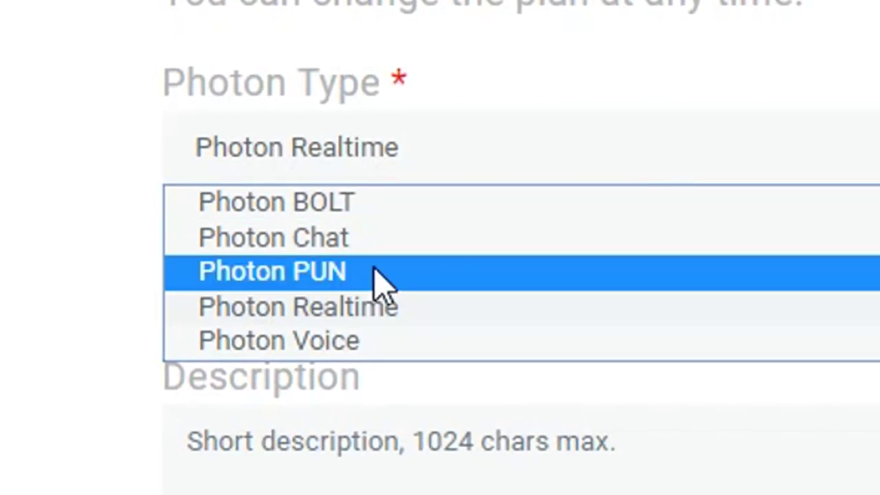
{"action": "left_click", "coordinate": [358, 344]}
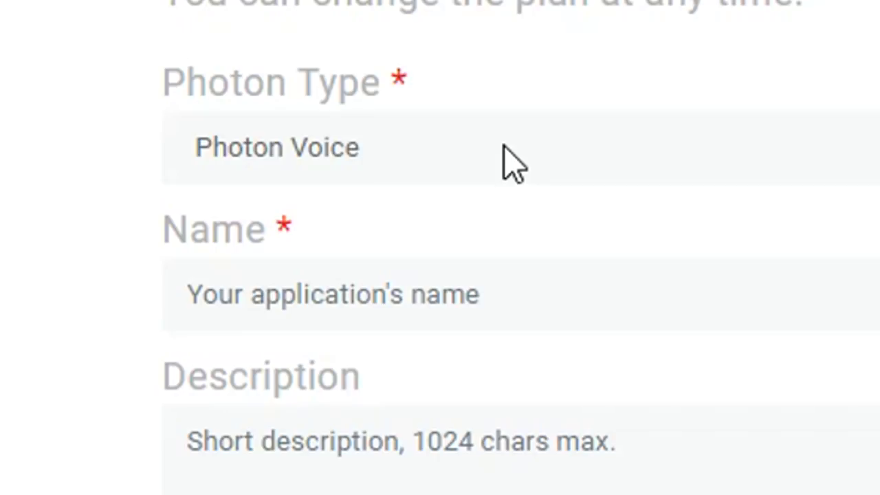
{"action": "type", "text": "Subcribe"}
{"action": "left_click", "coordinate": [649, 284]}
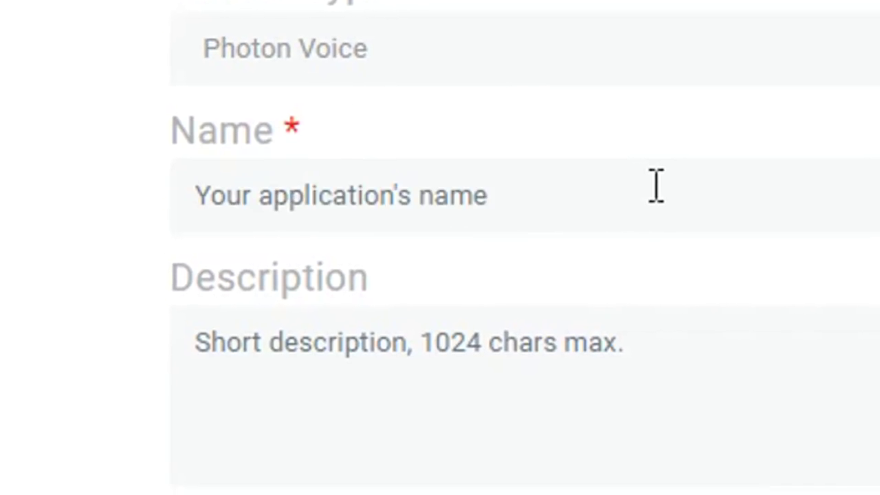
{"action": "type", "text": "pwoerngpoewngop"}
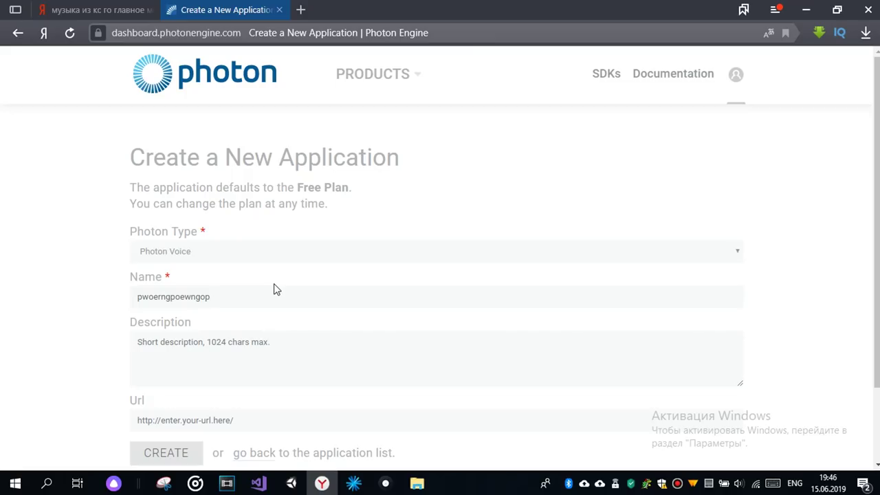
{"action": "scroll", "coordinate": [273, 283], "scroll_direction": "down", "scroll_amount": 1}
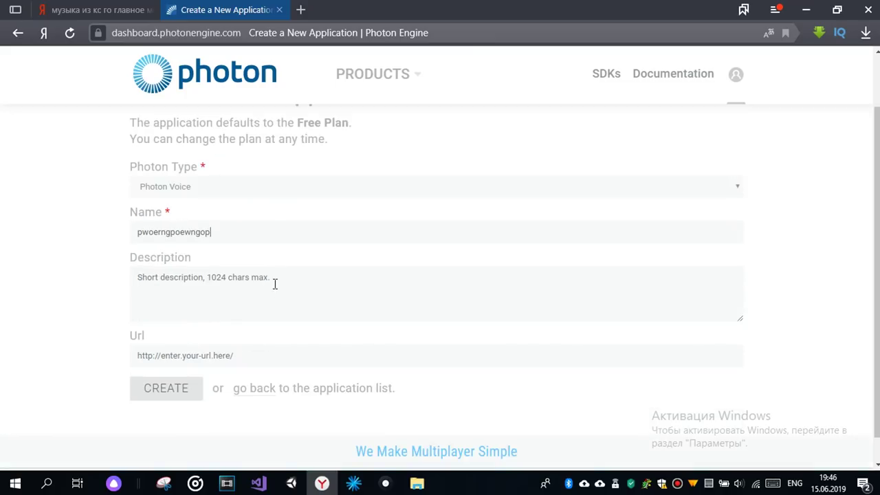
{"action": "left_click", "coordinate": [165, 391]}
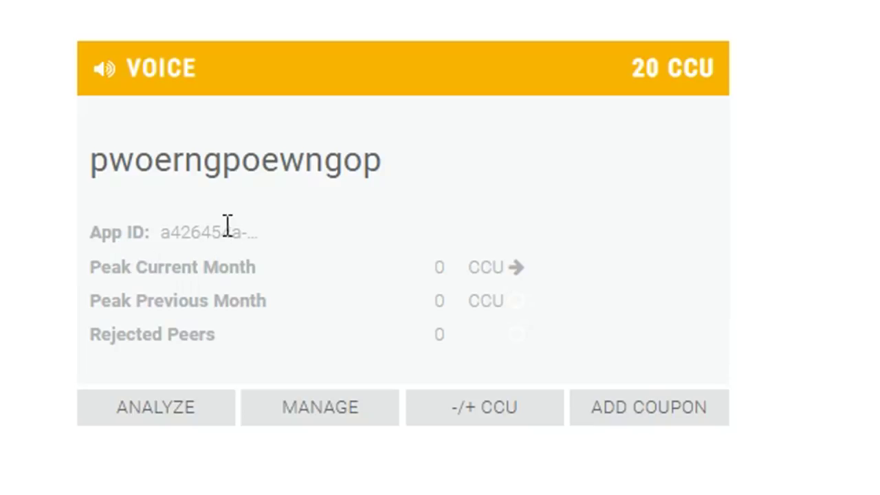
Step: Copy the new application's App ID and return to Unity
{"action": "triple_click", "coordinate": [402, 237]}
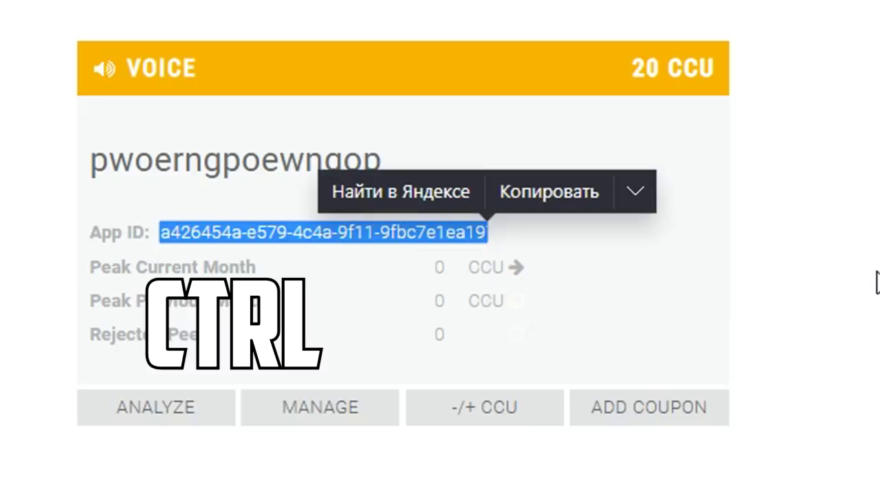
{"action": "key", "text": "ctrl+c"}
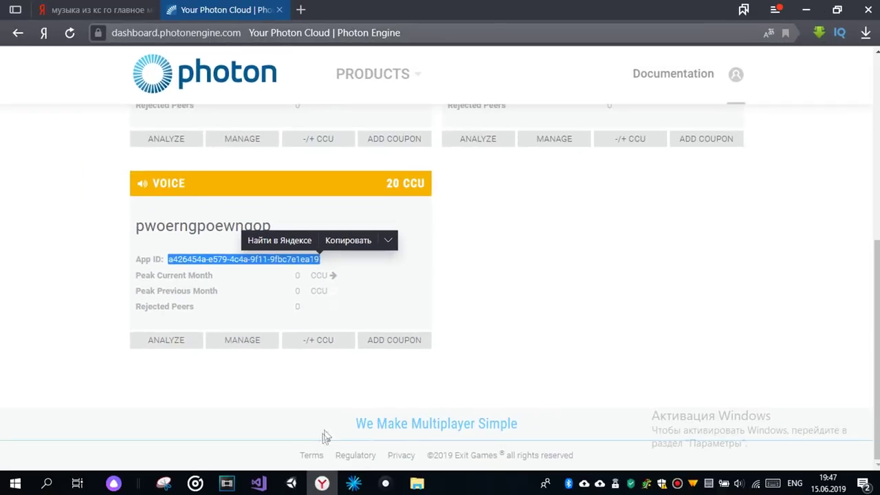
{"action": "left_click", "coordinate": [293, 484]}
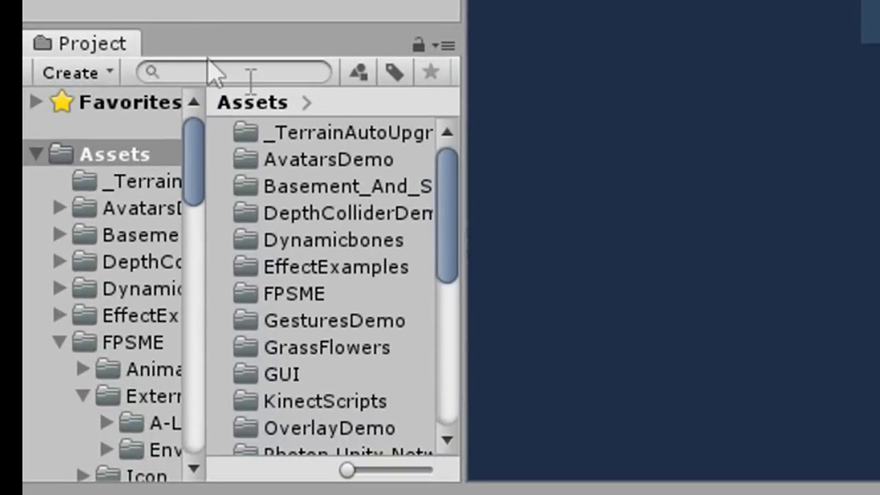
Step: Find PhotonServerSettings and paste the copied App ID into its Voice AppId field
{"action": "left_click", "coordinate": [215, 71]}
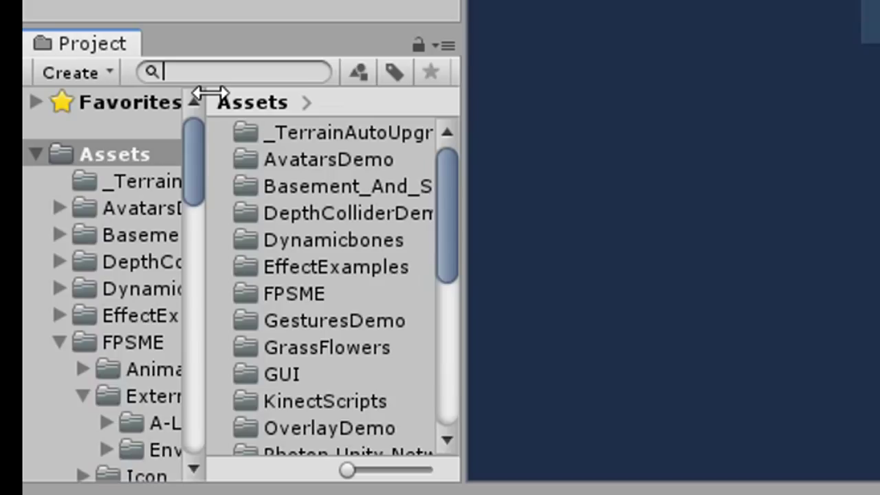
{"action": "type", "text": "PhotonSer"}
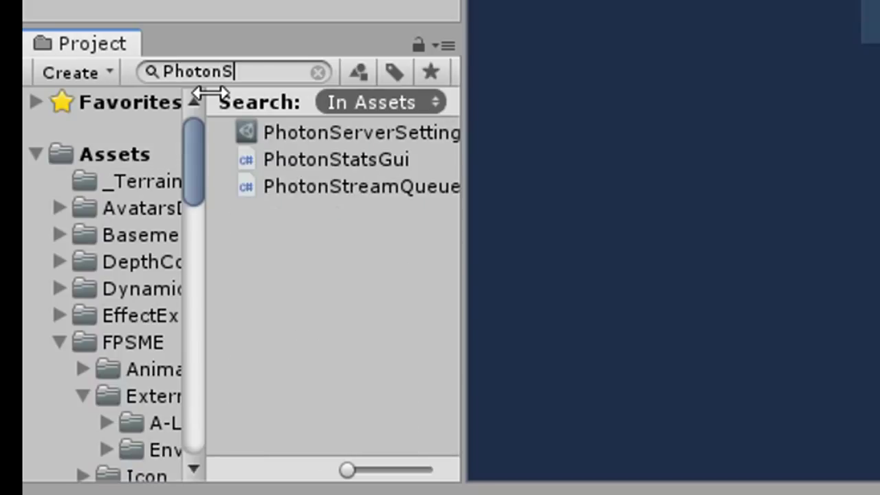
{"action": "type", "text": "ver"}
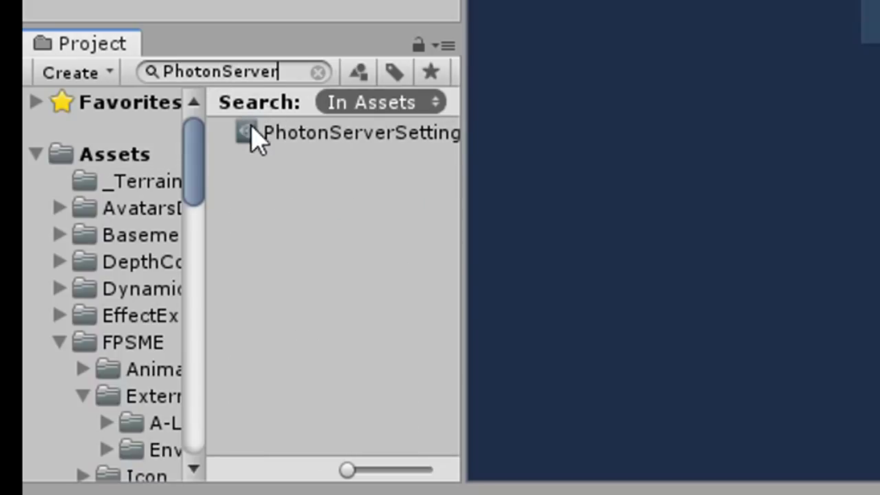
{"action": "left_click", "coordinate": [352, 135]}
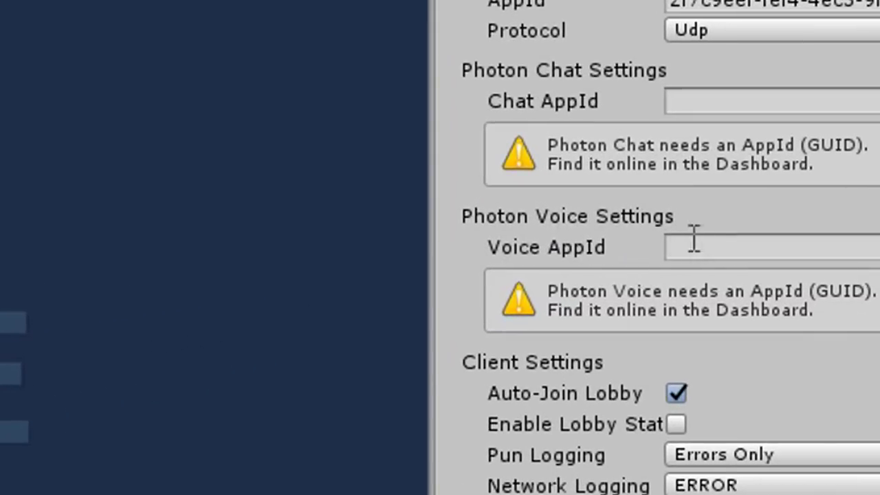
{"action": "left_click", "coordinate": [693, 241]}
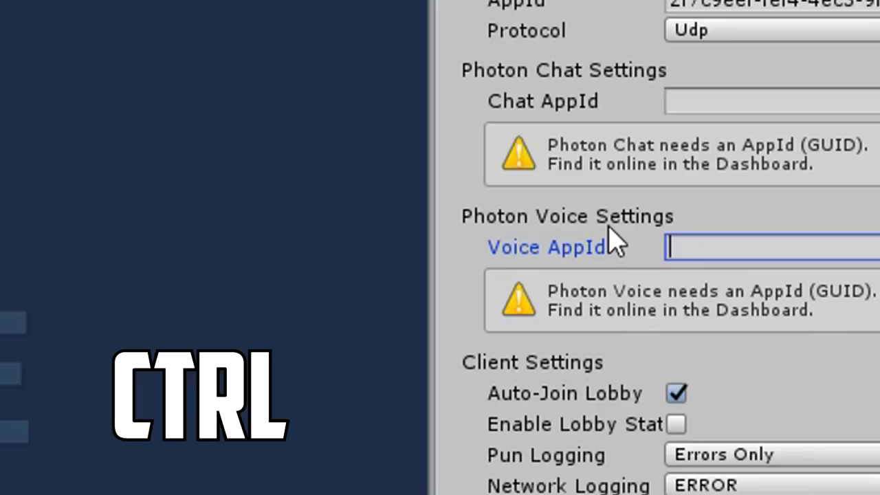
{"action": "key", "text": "ctrl+v"}
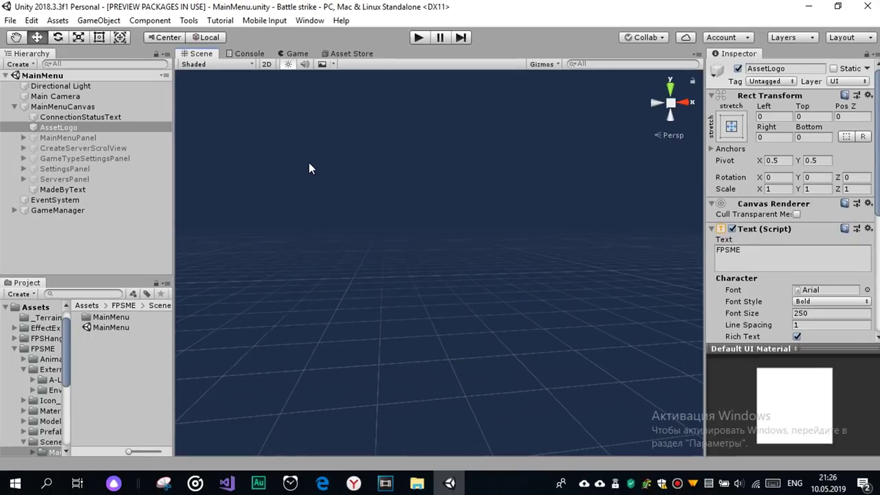
Step: Browse the Asset Store page of the free Basement And Sewerage Modular Location package
{"action": "left_click", "coordinate": [361, 55]}
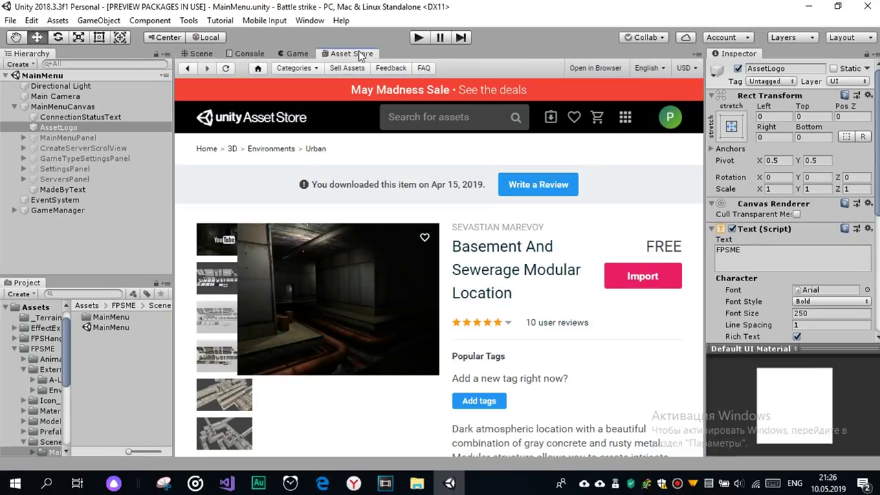
{"action": "scroll", "coordinate": [387, 258], "scroll_direction": "down", "scroll_amount": 3}
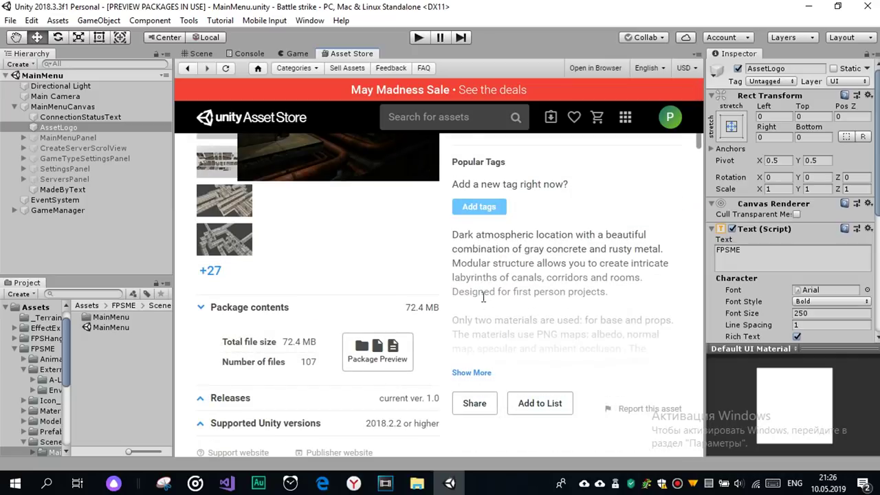
{"action": "scroll", "coordinate": [275, 270], "scroll_direction": "up", "scroll_amount": 3}
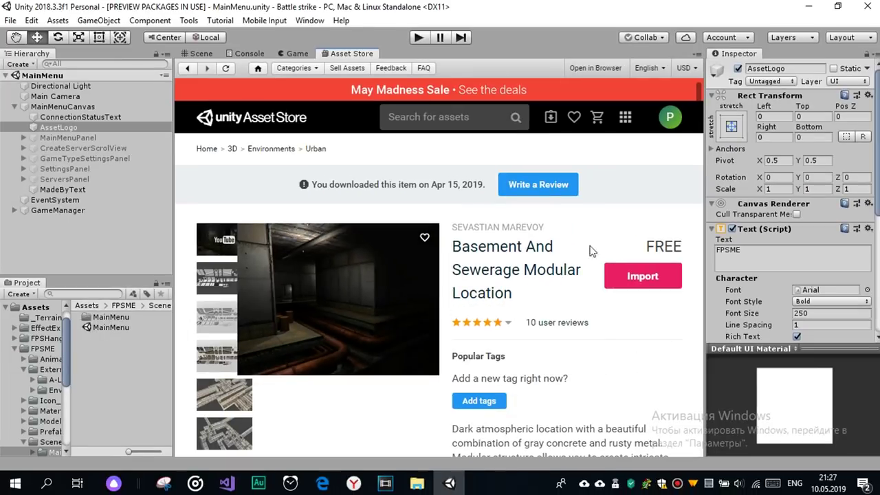
{"action": "scroll", "coordinate": [326, 348], "scroll_direction": "down", "scroll_amount": 10}
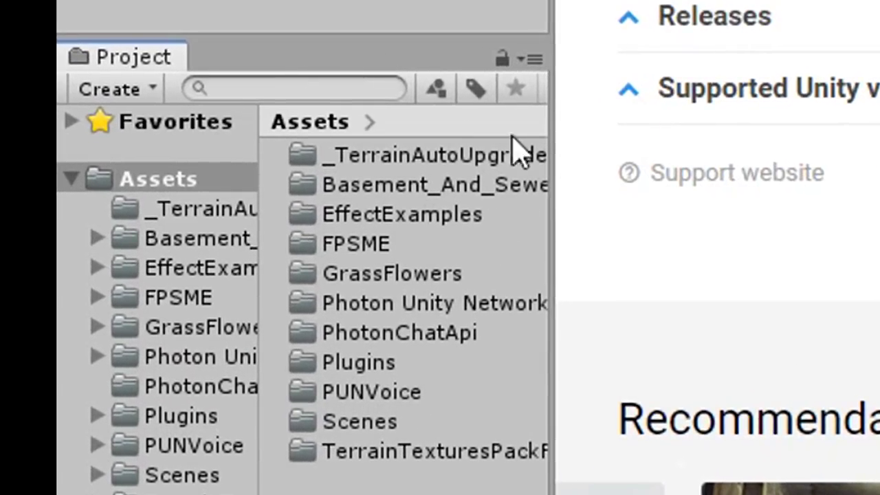
Step: Open BASML_Demo_Scene from the basement package folder and orbit around the level
{"action": "double_click", "coordinate": [483, 194]}
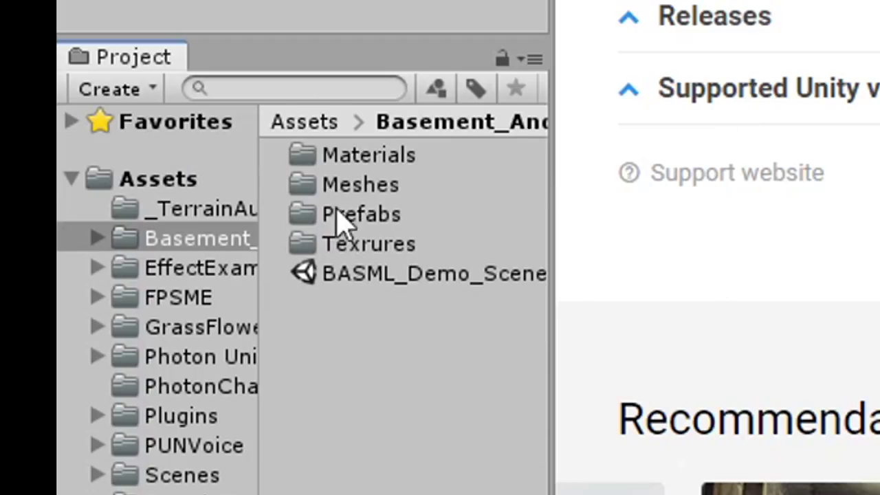
{"action": "double_click", "coordinate": [424, 282]}
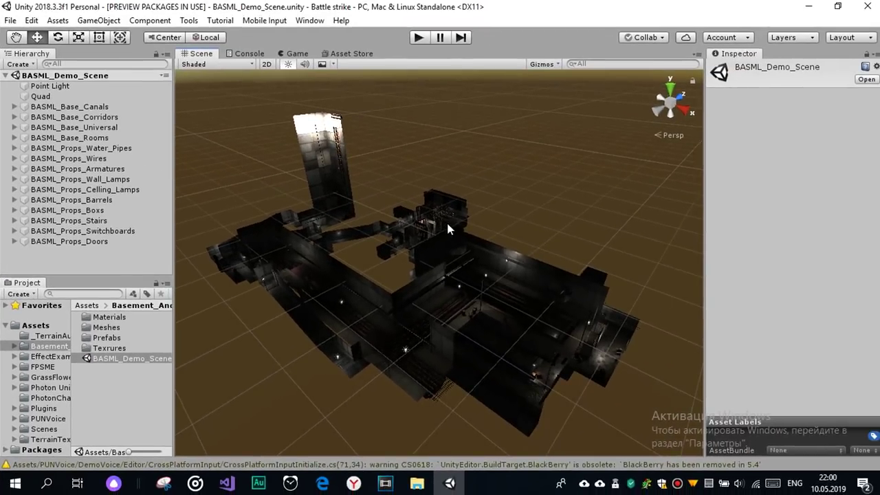
{"action": "mouse_move", "coordinate": [462, 253]}
{"action": "left_mouse_down", "text": "alt"}
{"action": "mouse_move", "coordinate": [453, 249]}
{"action": "mouse_move", "coordinate": [510, 266]}
{"action": "left_mouse_up", "text": "alt"}
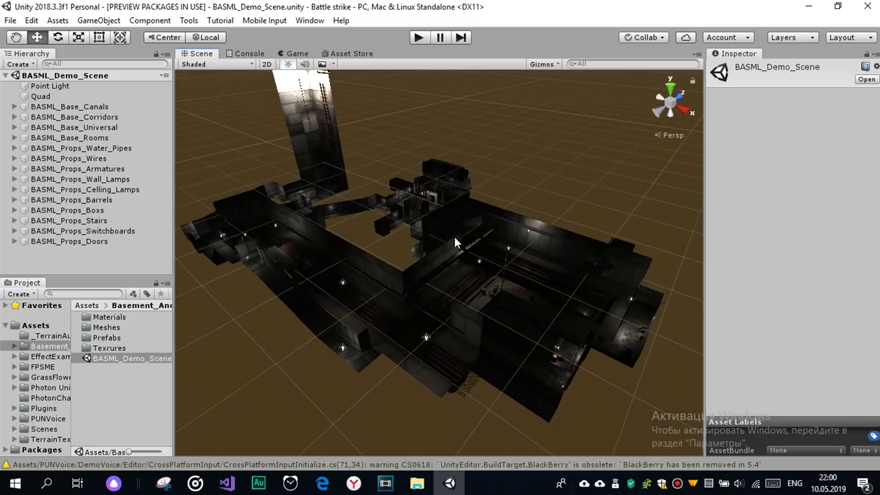
{"action": "left_click_drag", "start_coordinate": [455, 237], "coordinate": [459, 267], "text": "alt"}
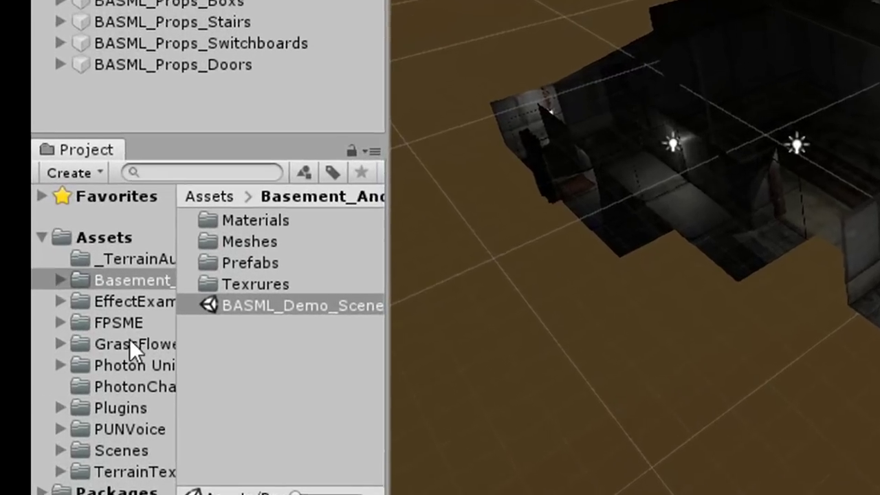
{"action": "left_click", "coordinate": [46, 367]}
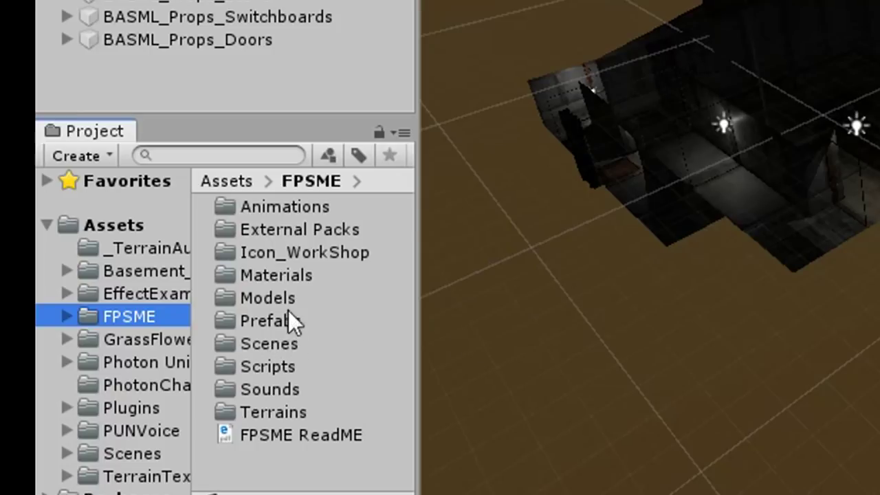
Step: Open FPSME/Prefabs/Map Essentials and orbit to a low angle inside the basement
{"action": "double_click", "coordinate": [288, 321]}
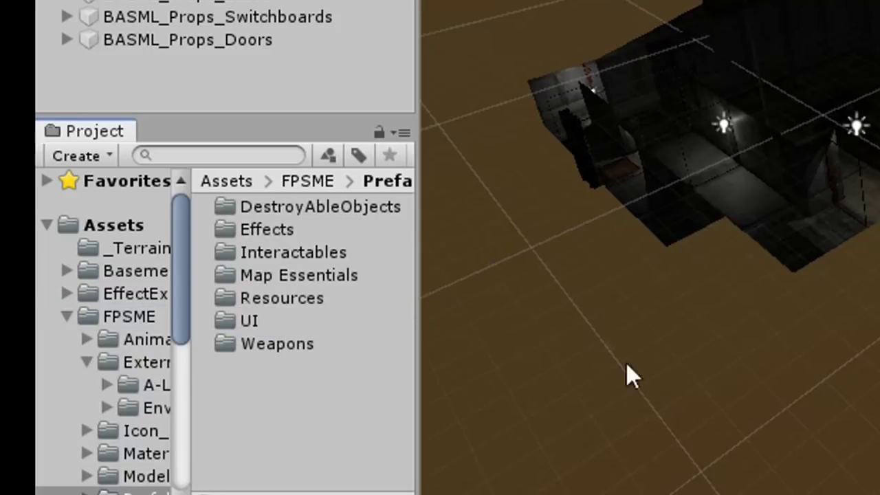
{"action": "double_click", "coordinate": [321, 279]}
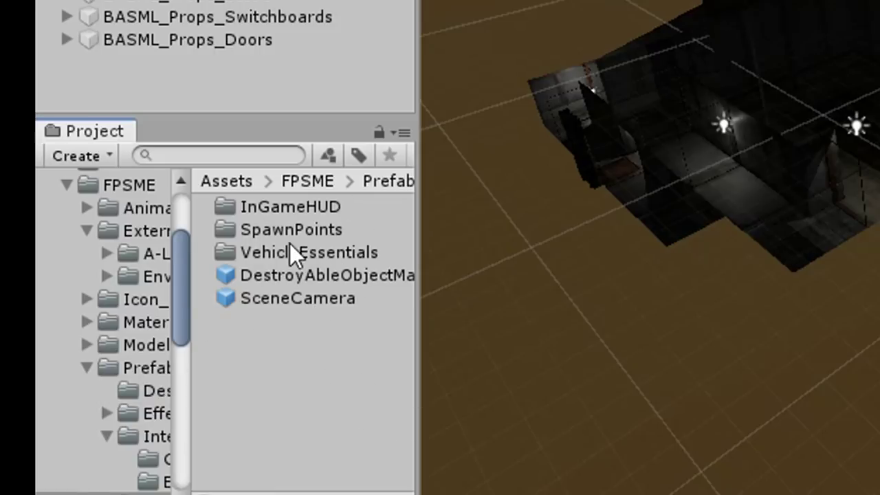
{"action": "mouse_move", "coordinate": [290, 243]}
{"action": "left_mouse_down", "text": "alt"}
{"action": "mouse_move", "coordinate": [382, 280]}
{"action": "mouse_move", "coordinate": [194, 331]}
{"action": "left_mouse_up", "text": "alt"}
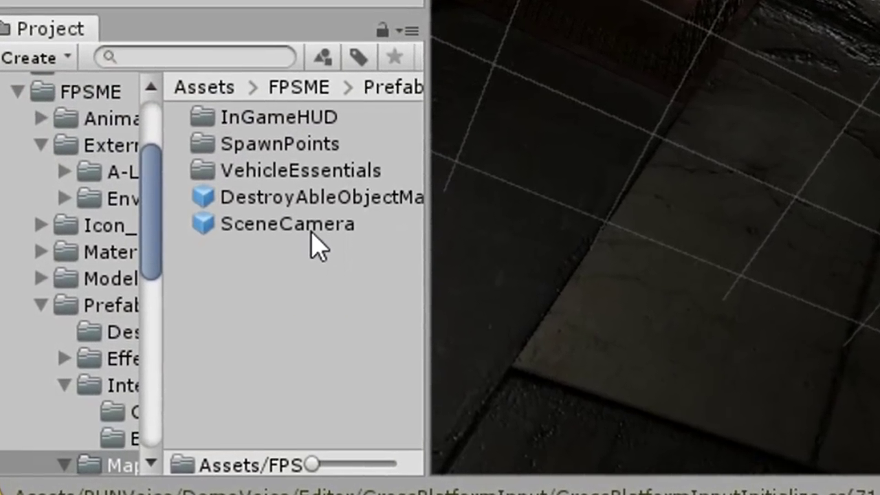
{"action": "left_click", "coordinate": [314, 244]}
Step: Place the SceneCamera prefab in the basement scene and align it to the current view
{"action": "left_click_drag", "start_coordinate": [261, 244], "coordinate": [398, 300]}
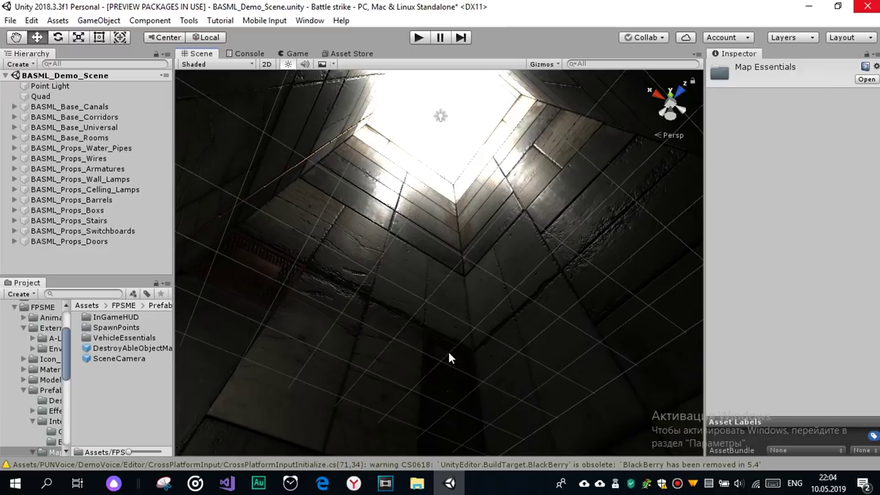
{"action": "left_click_drag", "start_coordinate": [449, 354], "coordinate": [449, 354]}
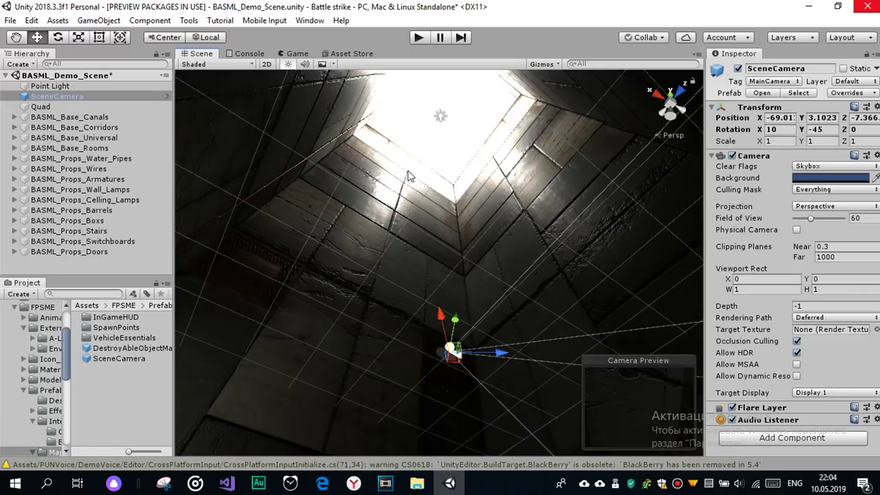
{"action": "key", "text": "ctrl+shift+f"}
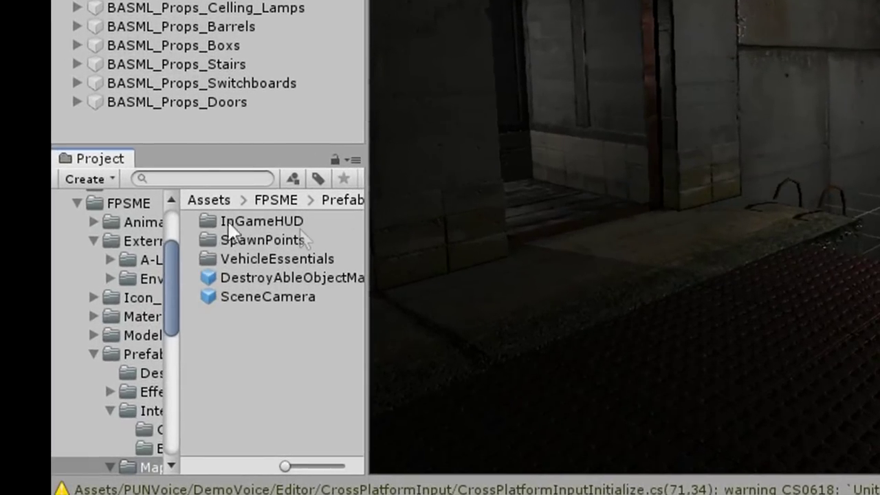
Step: Add the InGameUICanvas prefab from the InGameHUD folder to the scene hierarchy
{"action": "double_click", "coordinate": [261, 225]}
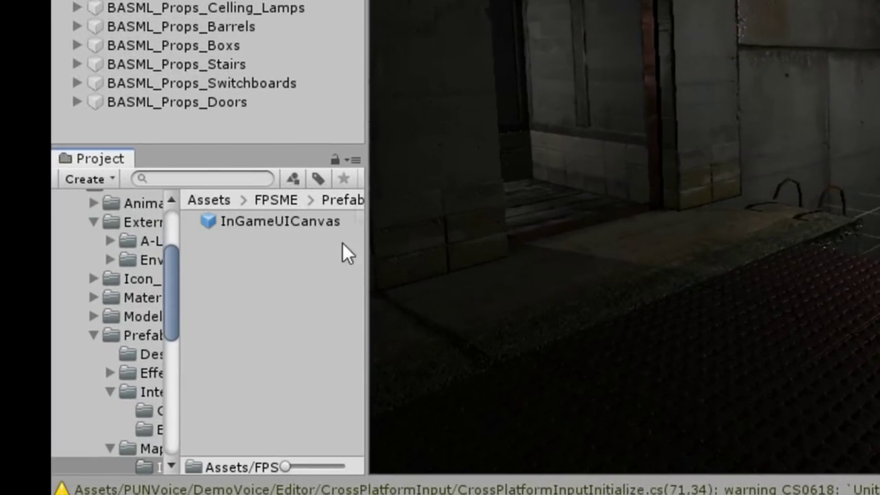
{"action": "left_click", "coordinate": [298, 218]}
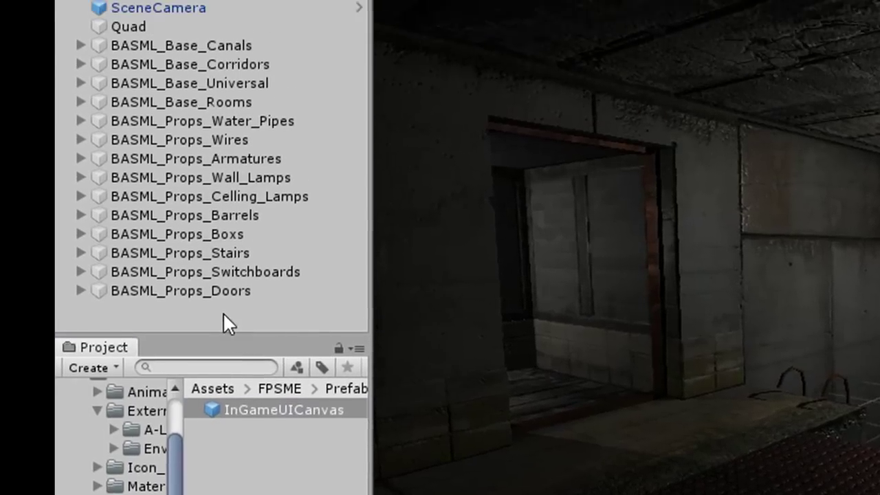
{"action": "left_click_drag", "start_coordinate": [223, 312], "coordinate": [223, 313]}
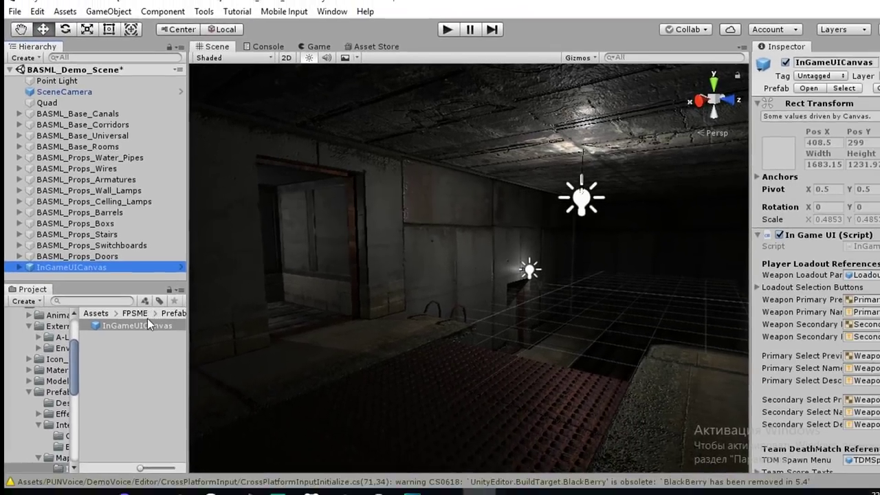
{"action": "left_click", "coordinate": [143, 314]}
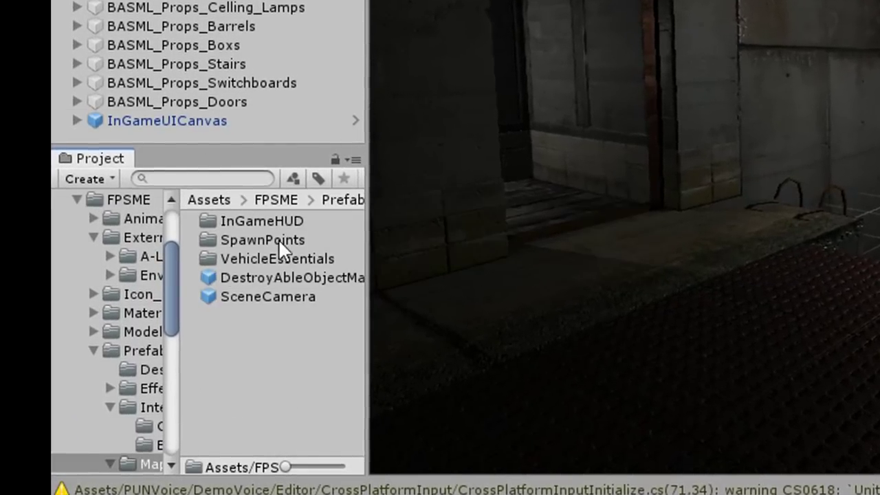
{"action": "double_click", "coordinate": [277, 237]}
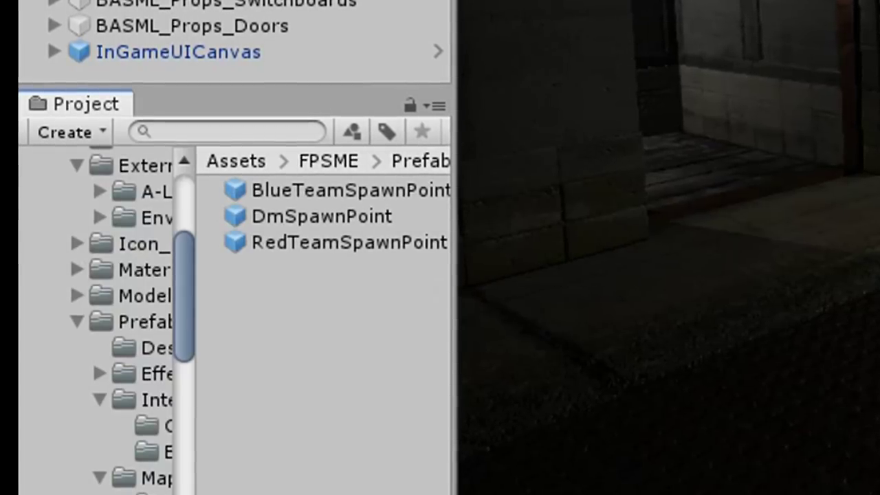
Step: Place blue team, red team and deathmatch spawn points in the basement, lifted above the floor
{"action": "left_click", "coordinate": [289, 191]}
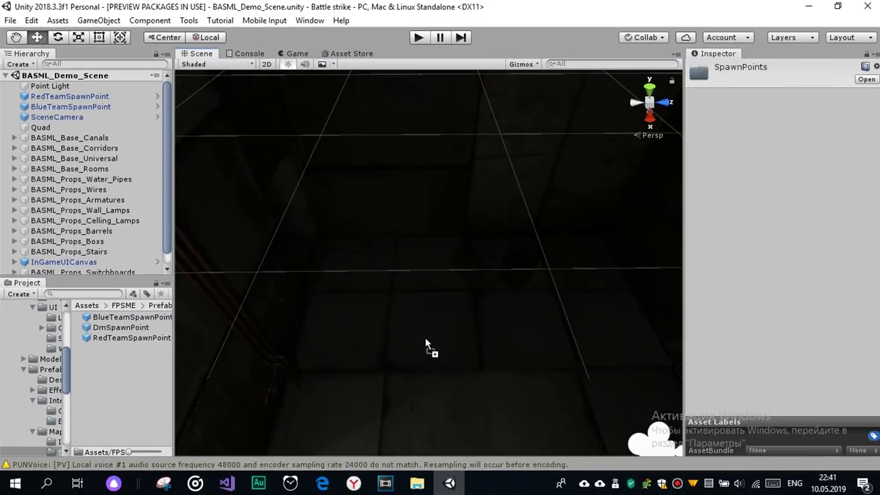
{"action": "left_click_drag", "start_coordinate": [289, 196], "coordinate": [494, 363]}
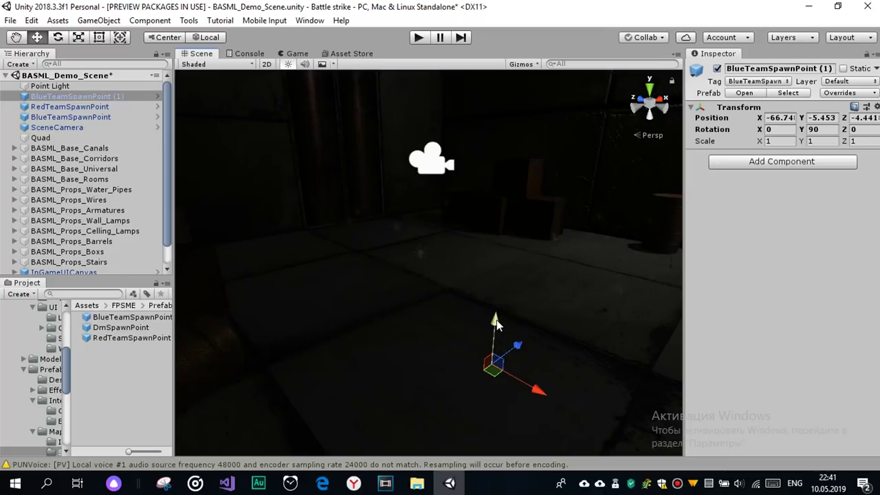
{"action": "left_click_drag", "start_coordinate": [496, 323], "coordinate": [520, 180]}
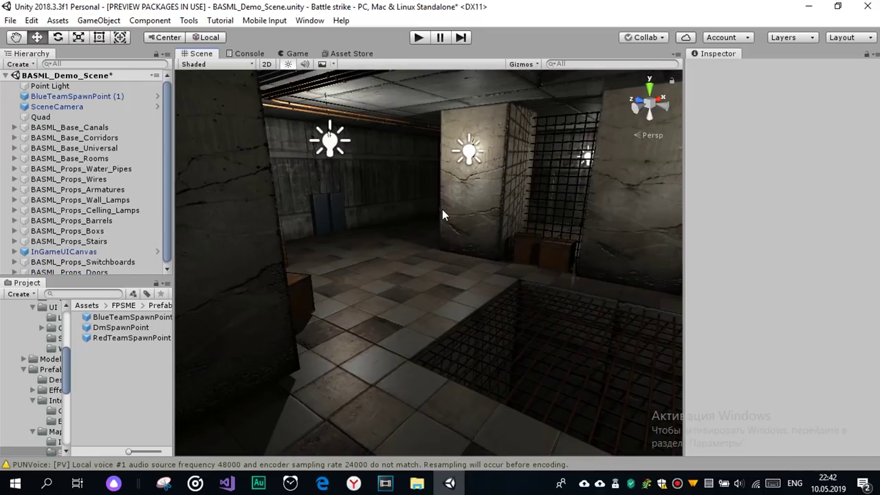
{"action": "left_click_drag", "start_coordinate": [130, 338], "coordinate": [404, 253]}
{"action": "mouse_move", "coordinate": [405, 249]}
{"action": "left_mouse_down"}
{"action": "mouse_move", "coordinate": [411, 189]}
{"action": "mouse_move", "coordinate": [96, 311]}
{"action": "mouse_move", "coordinate": [121, 328]}
{"action": "mouse_move", "coordinate": [404, 227]}
{"action": "mouse_move", "coordinate": [402, 186]}
{"action": "left_mouse_up"}
{"action": "mouse_move", "coordinate": [402, 185]}
{"action": "left_mouse_down", "text": "alt"}
{"action": "mouse_move", "coordinate": [124, 333]}
{"action": "mouse_move", "coordinate": [374, 323]}
{"action": "left_mouse_up", "text": "alt"}
{"action": "mouse_move", "coordinate": [122, 333]}
{"action": "left_mouse_down"}
{"action": "mouse_move", "coordinate": [558, 349]}
{"action": "mouse_move", "coordinate": [443, 253]}
{"action": "left_mouse_up"}
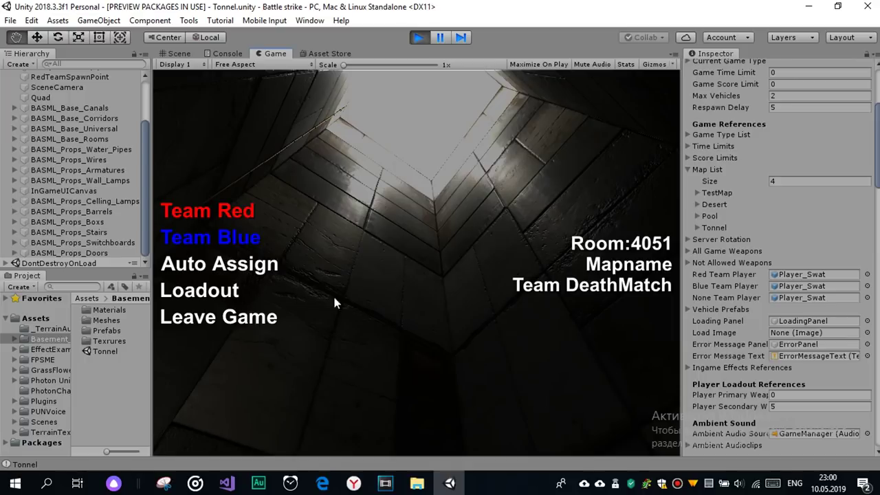
Step: Add an EventSystem object to the scene from the Hierarchy's Create > UI menu
{"action": "scroll", "coordinate": [69, 172], "scroll_direction": "up", "scroll_amount": 3}
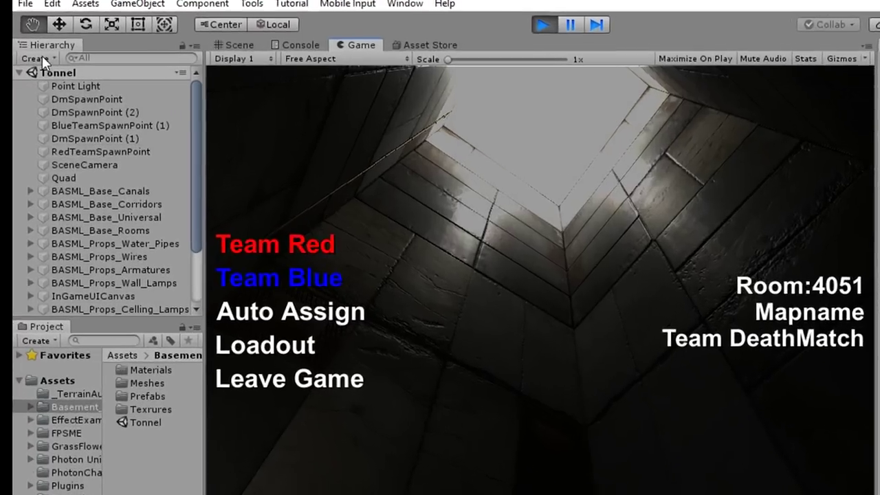
{"action": "left_click", "coordinate": [23, 64]}
{"action": "mouse_move", "coordinate": [204, 307]}
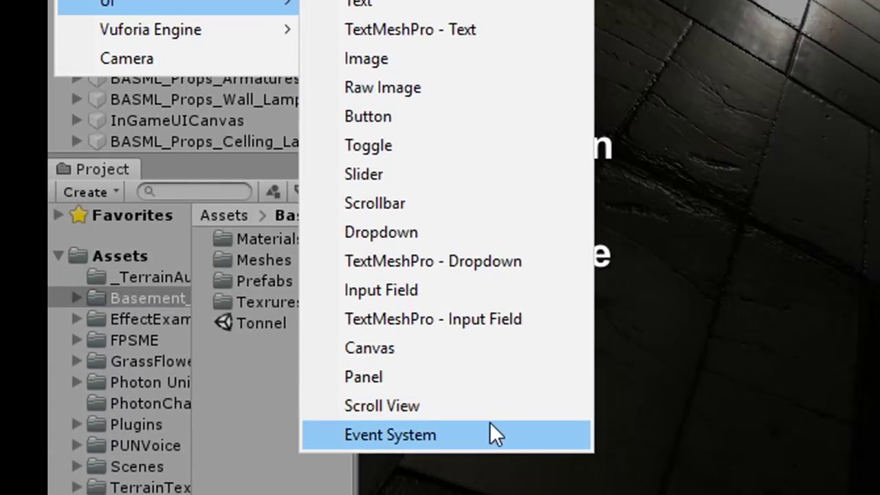
{"action": "left_click", "coordinate": [489, 422]}
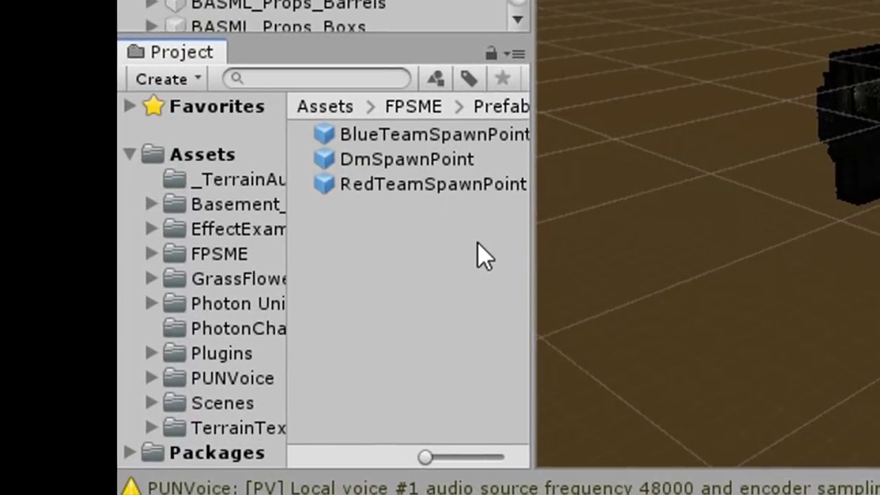
Step: Browse to FPSME > Scenes > MainMenu and open the MainMenu scene
{"action": "left_click", "coordinate": [224, 265]}
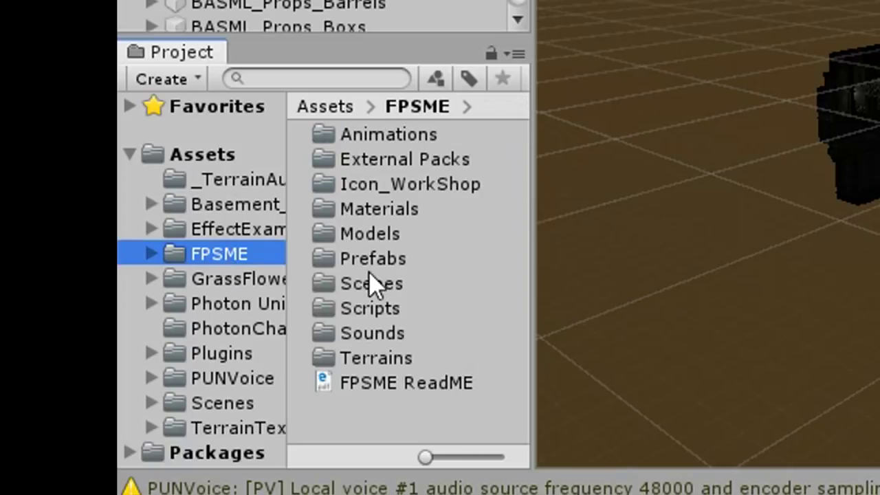
{"action": "double_click", "coordinate": [369, 275]}
{"action": "double_click", "coordinate": [403, 137]}
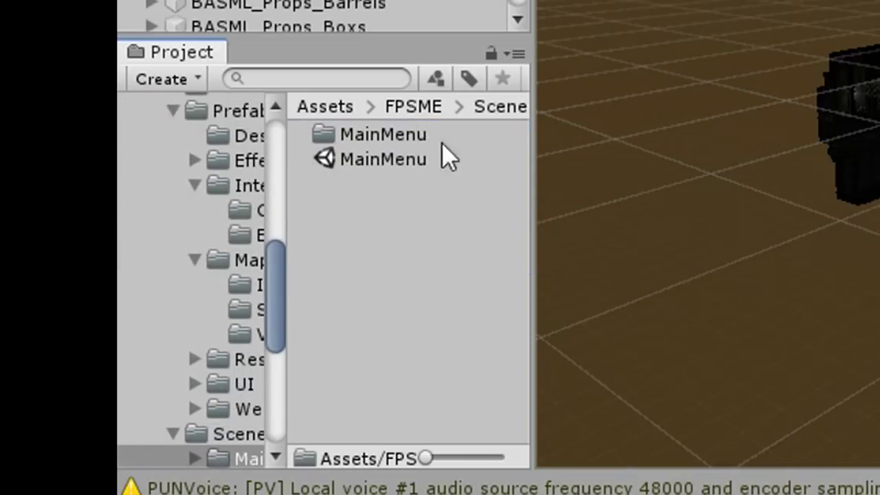
{"action": "double_click", "coordinate": [385, 159]}
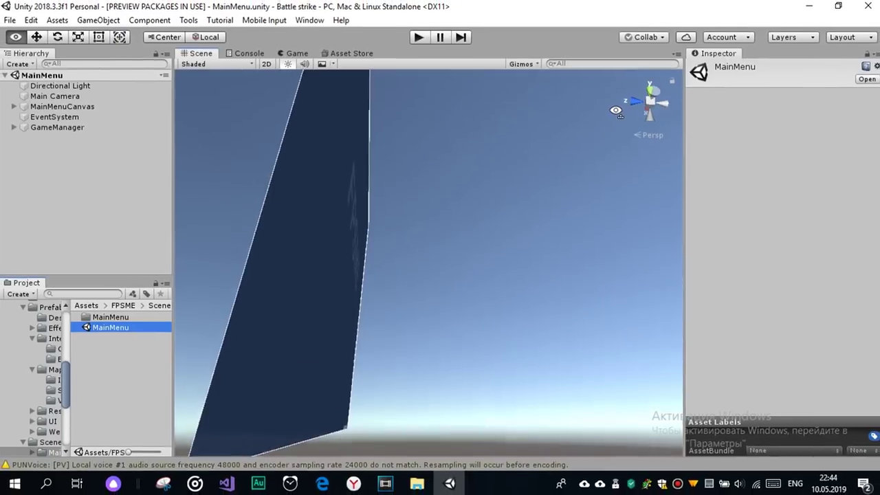
{"action": "right_click_drag", "start_coordinate": [616, 112], "coordinate": [440, 114]}
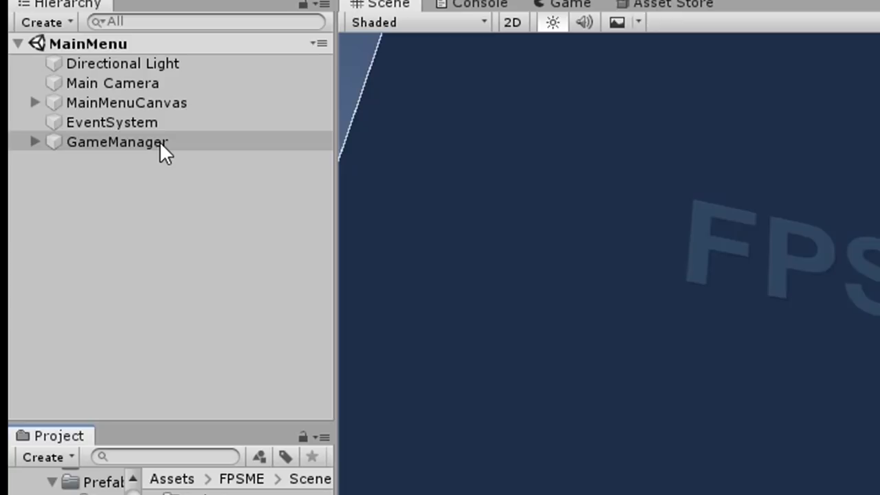
Step: Set the GameManager's Map List size to 4
{"action": "left_click", "coordinate": [160, 140]}
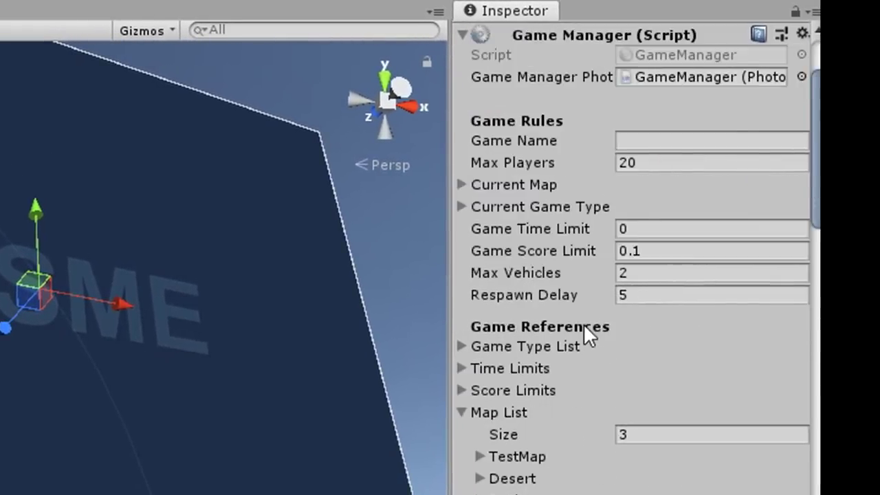
{"action": "scroll", "coordinate": [583, 323], "scroll_direction": "up", "scroll_amount": 5}
{"action": "scroll", "coordinate": [598, 344], "scroll_direction": "down", "scroll_amount": 5}
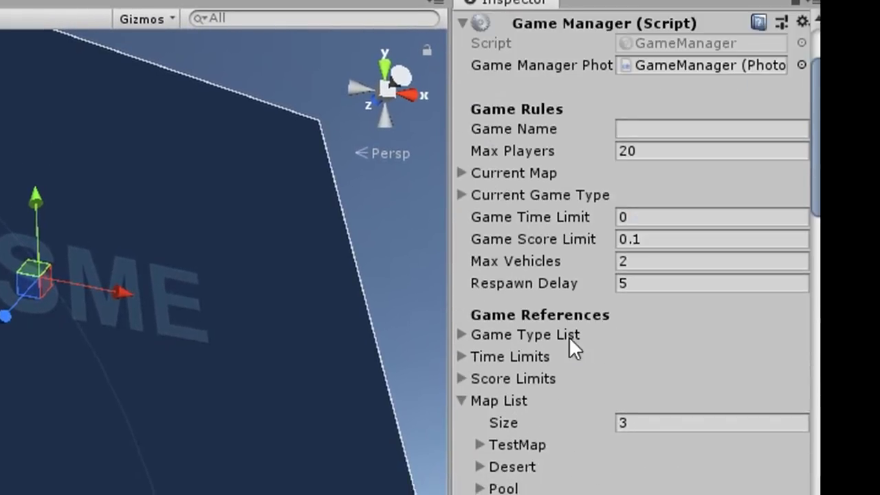
{"action": "left_click", "coordinate": [511, 218]}
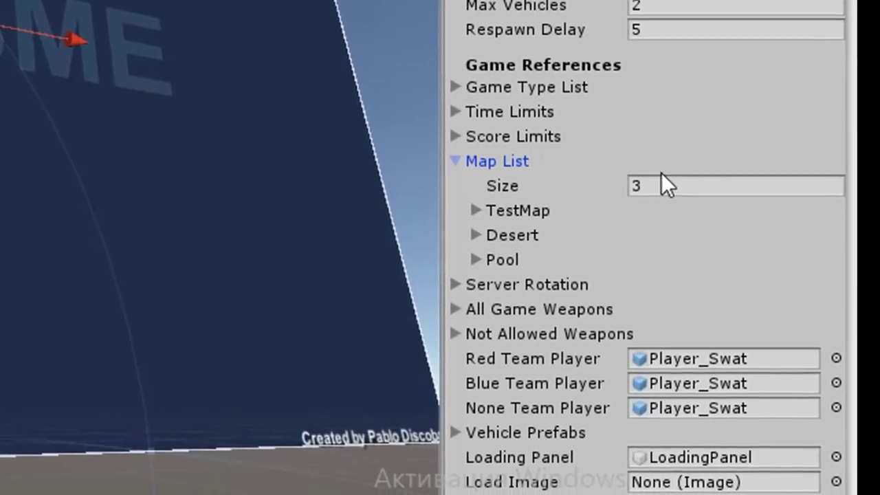
{"action": "left_click", "coordinate": [661, 192]}
{"action": "type", "text": "4"}
{"action": "key", "text": "Return"}
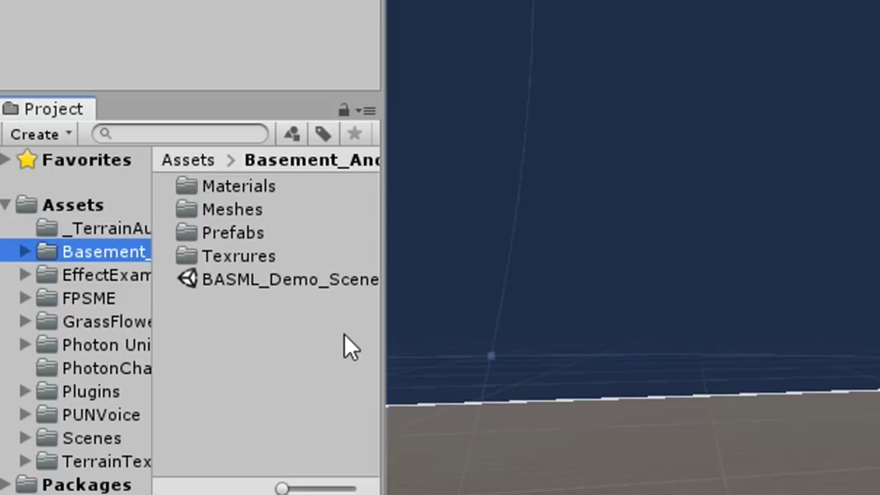
Step: Rename the BASML_Demo_Scene asset to Tonnel and name the new map entry Tonnel
{"action": "left_click", "coordinate": [302, 278]}
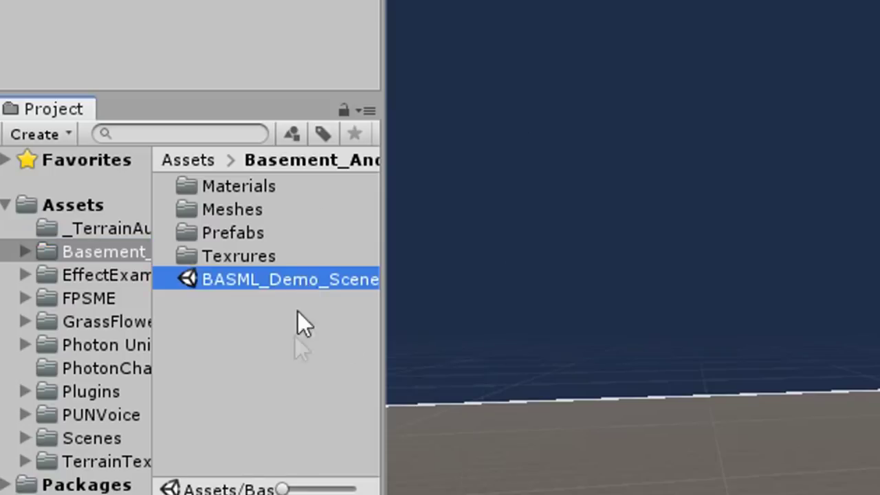
{"action": "key", "text": "F2"}
{"action": "type", "text": "Tonnel"}
{"action": "key", "text": "Return"}
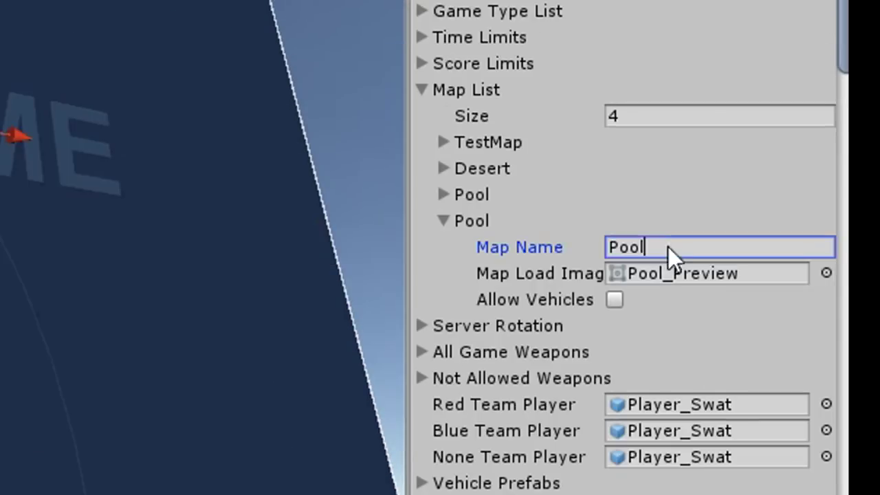
{"action": "key", "text": "ctrl+a"}
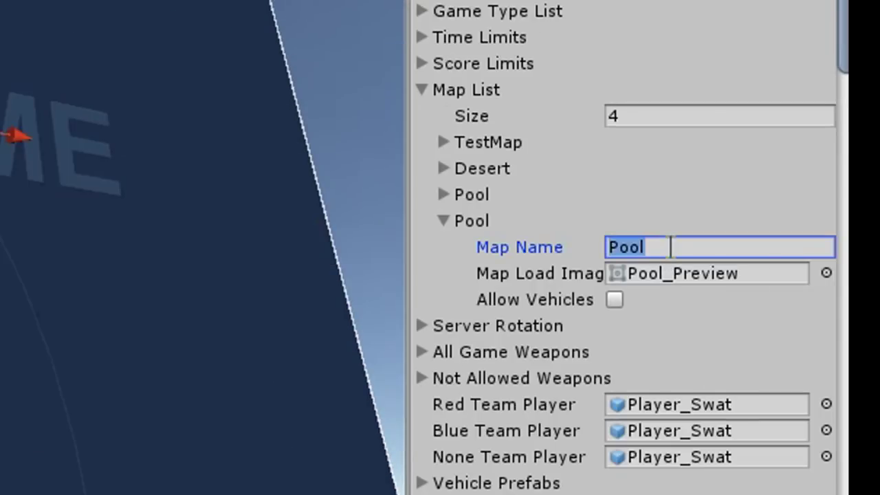
{"action": "type", "text": "Tonnel"}
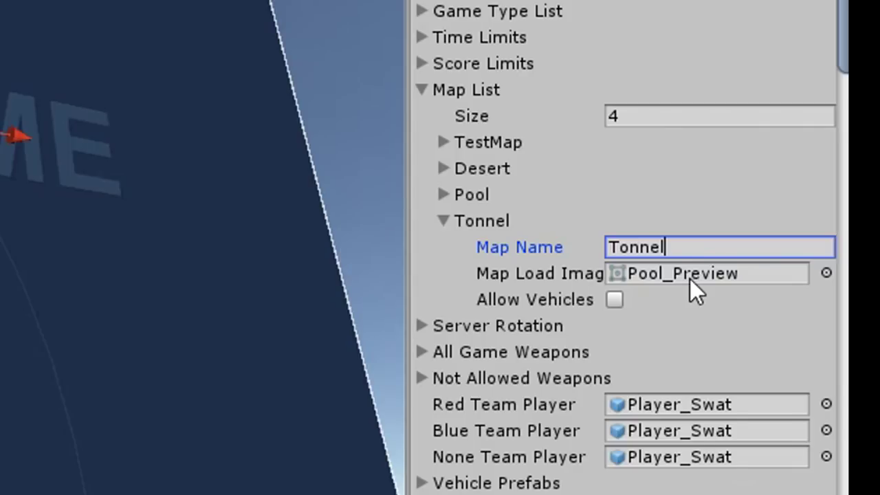
{"action": "key", "text": "Return"}
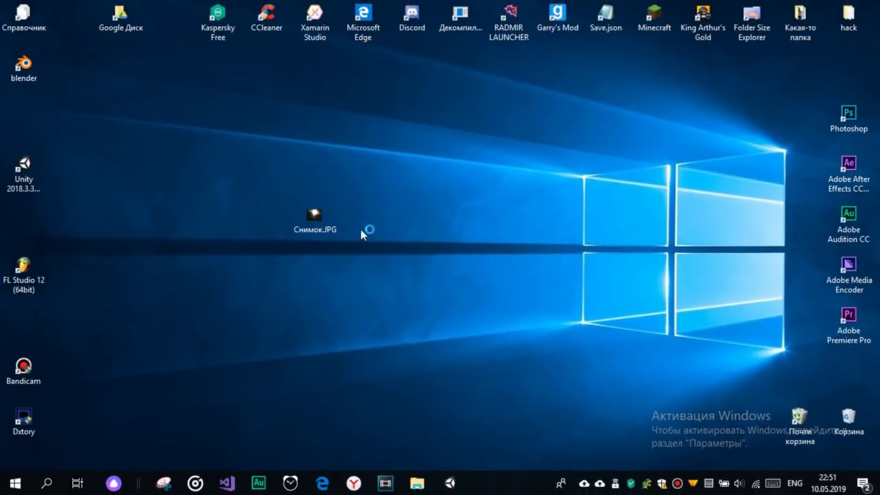
Step: Import the Снимок screenshot, make it a Sprite (2D and UI), and assign it as Tonnel's load image
{"action": "mouse_move", "coordinate": [315, 219]}
{"action": "left_mouse_down"}
{"action": "mouse_move", "coordinate": [42, 301]}
{"action": "mouse_move", "coordinate": [43, 319]}
{"action": "left_mouse_up"}
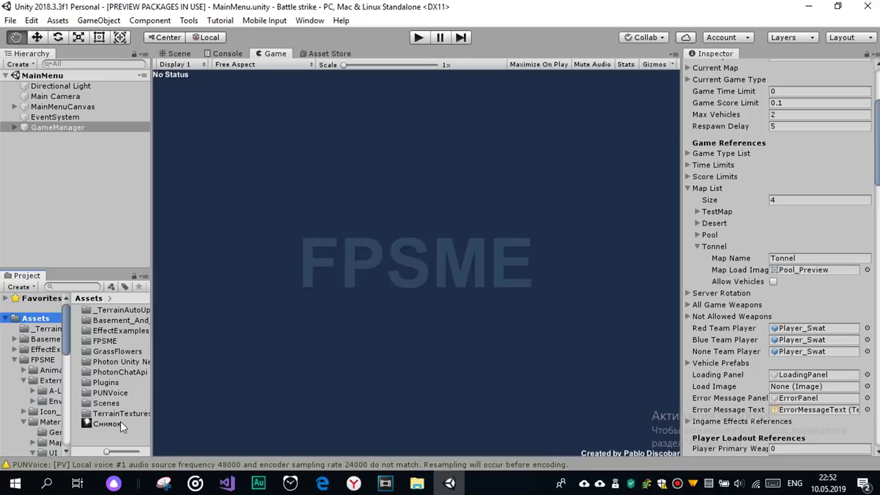
{"action": "left_click_drag", "start_coordinate": [120, 424], "coordinate": [636, 351]}
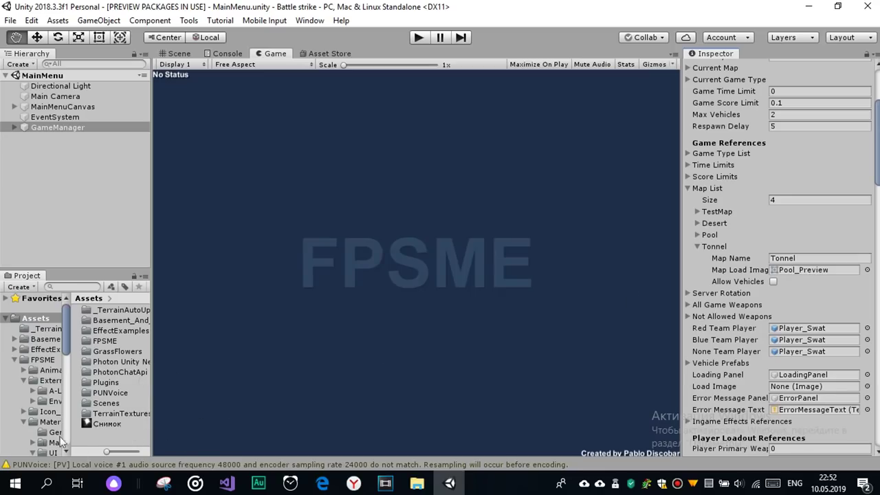
{"action": "left_click", "coordinate": [103, 424]}
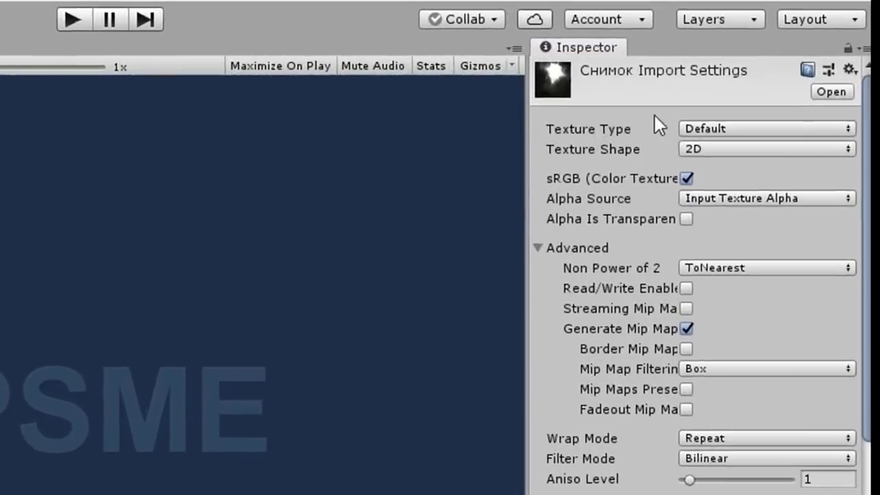
{"action": "left_click", "coordinate": [727, 132]}
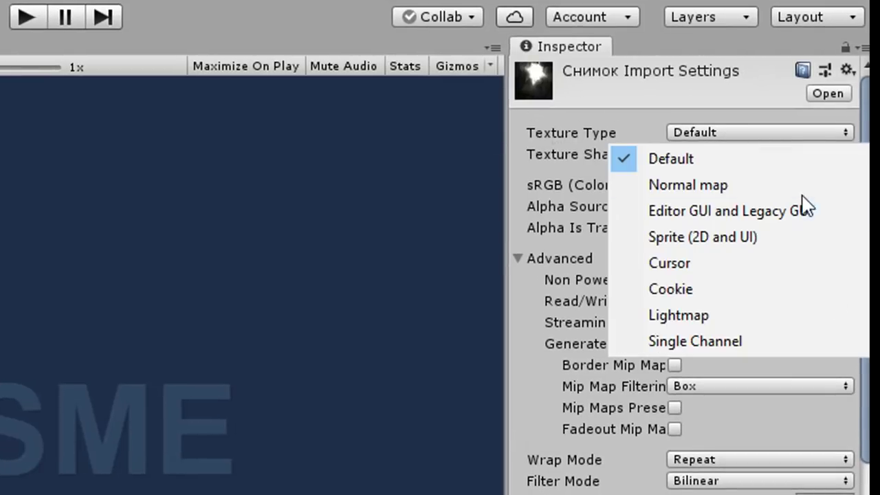
{"action": "left_click", "coordinate": [713, 242]}
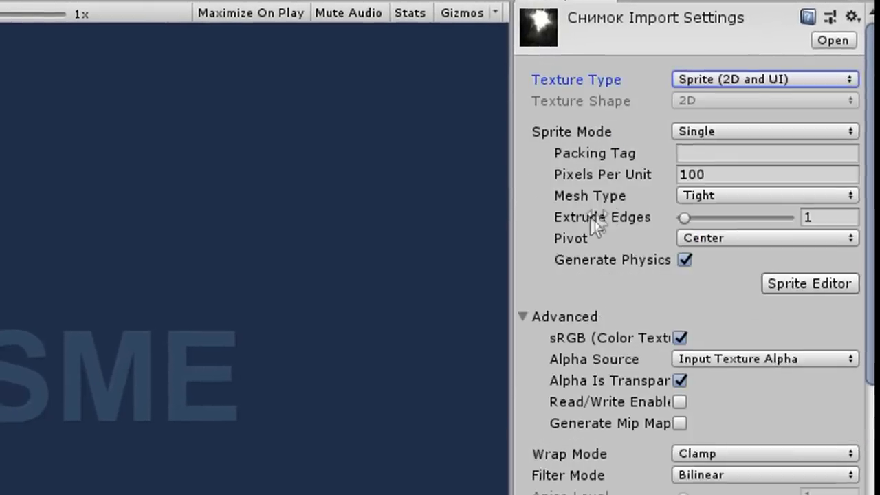
{"action": "left_click", "coordinate": [843, 363]}
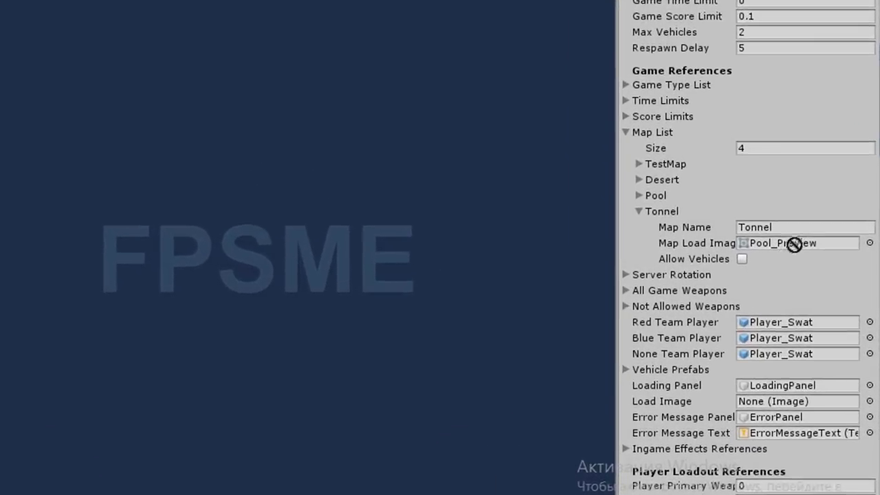
{"action": "left_click_drag", "start_coordinate": [418, 365], "coordinate": [812, 251]}
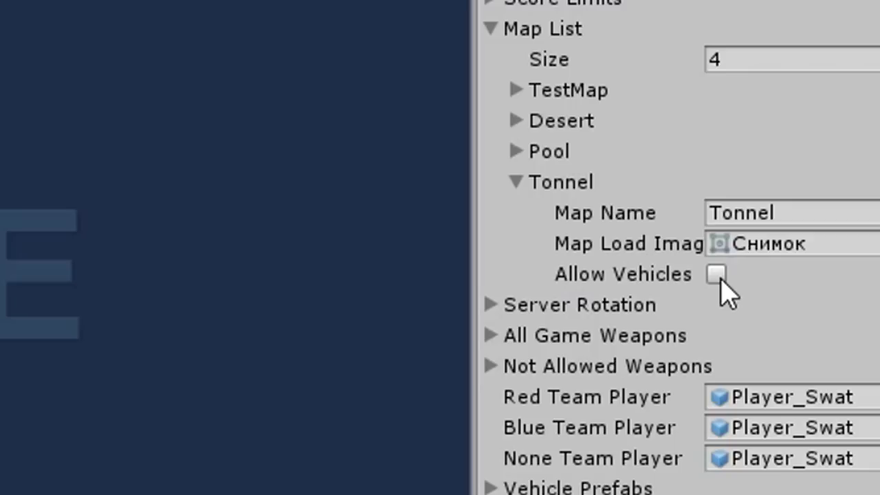
Step: Collapse the Tonnel entry in the GameManager's Map List
{"action": "key", "text": "Left"}
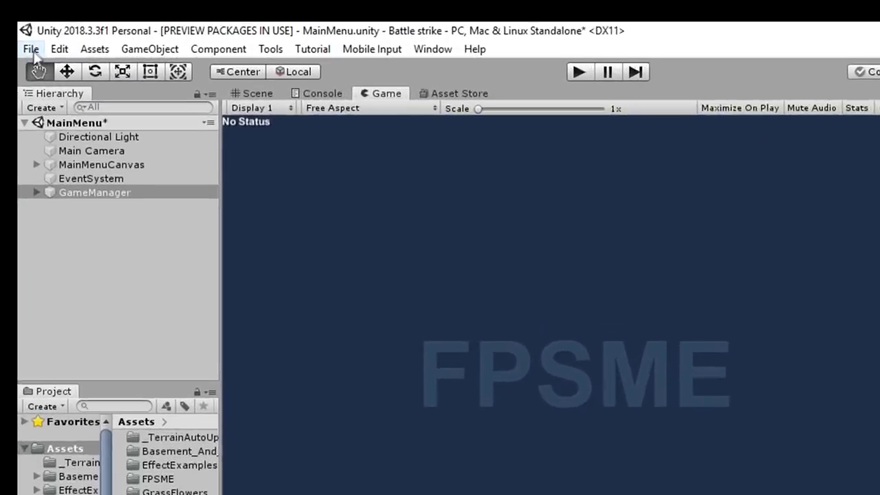
{"action": "left_click", "coordinate": [11, 20]}
Step: Add the Tonnel scene from the Basement assets folder to Scenes In Build
{"action": "mouse_move", "coordinate": [32, 20]}
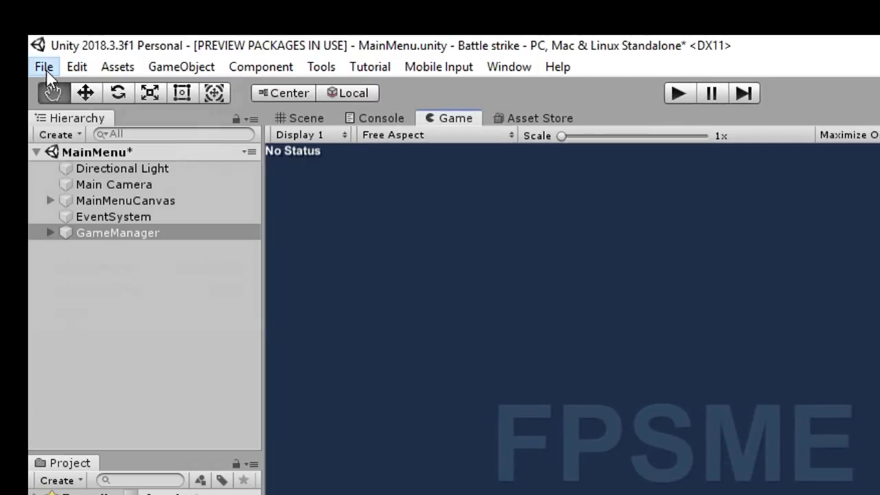
{"action": "left_click", "coordinate": [44, 66]}
{"action": "left_click", "coordinate": [146, 268]}
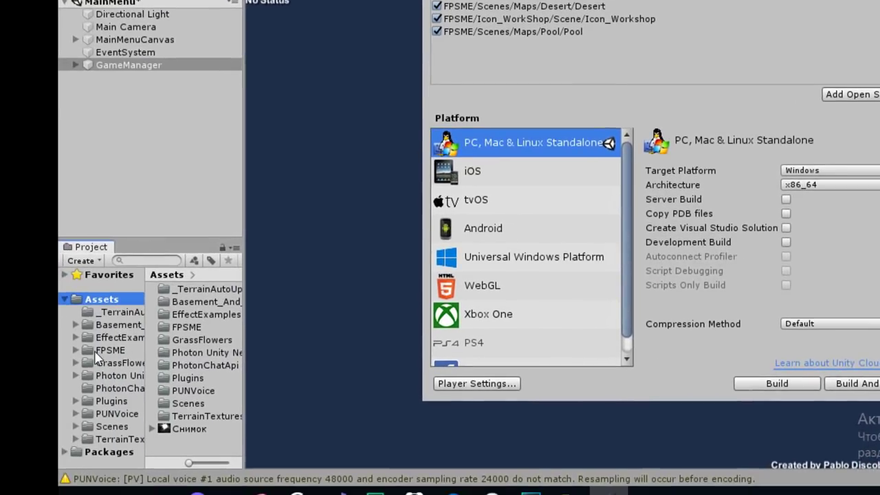
{"action": "left_click", "coordinate": [114, 337]}
{"action": "left_click", "coordinate": [119, 326]}
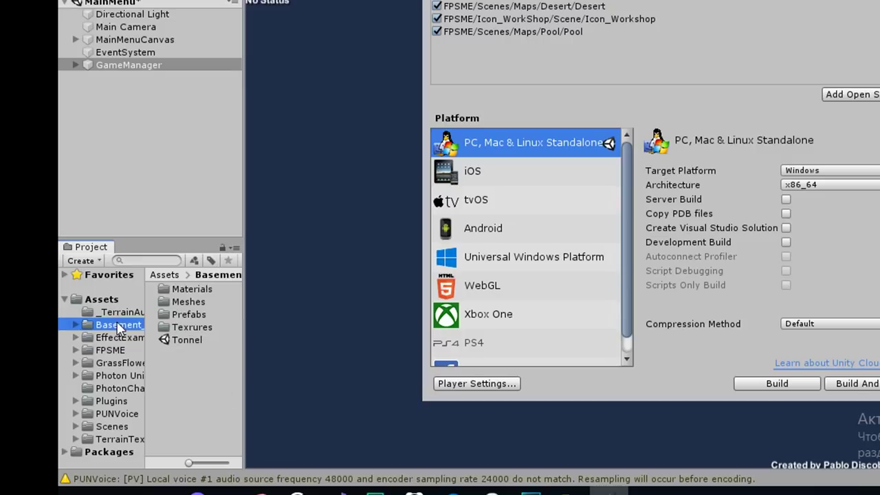
{"action": "left_click", "coordinate": [184, 351]}
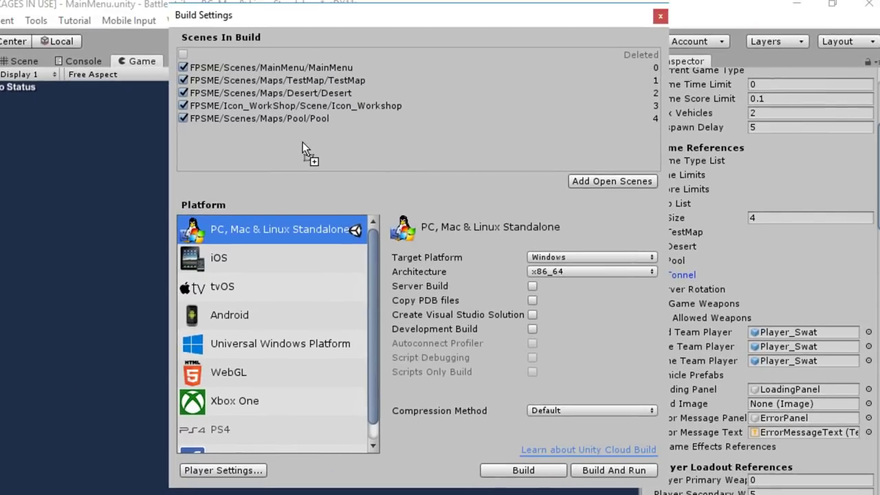
{"action": "left_click_drag", "start_coordinate": [197, 349], "coordinate": [543, 65]}
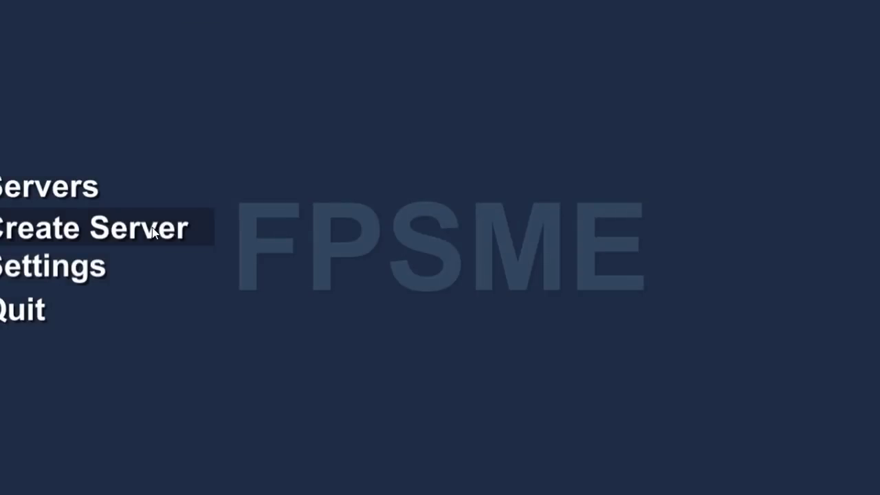
Step: Create a server with Tonnel as the selected map
{"action": "left_click", "coordinate": [153, 232]}
{"action": "scroll", "coordinate": [577, 286], "scroll_direction": "down", "scroll_amount": 3}
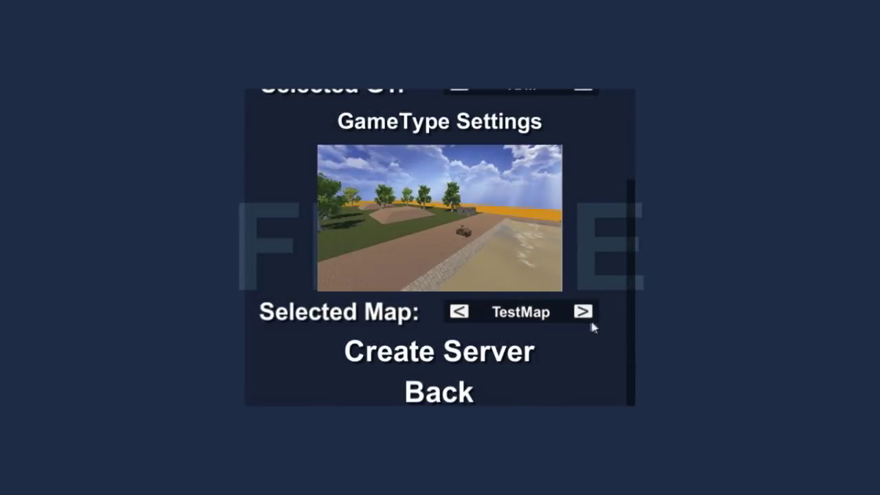
{"action": "left_click", "coordinate": [589, 314]}
{"action": "left_click", "coordinate": [587, 315]}
{"action": "left_click", "coordinate": [585, 318]}
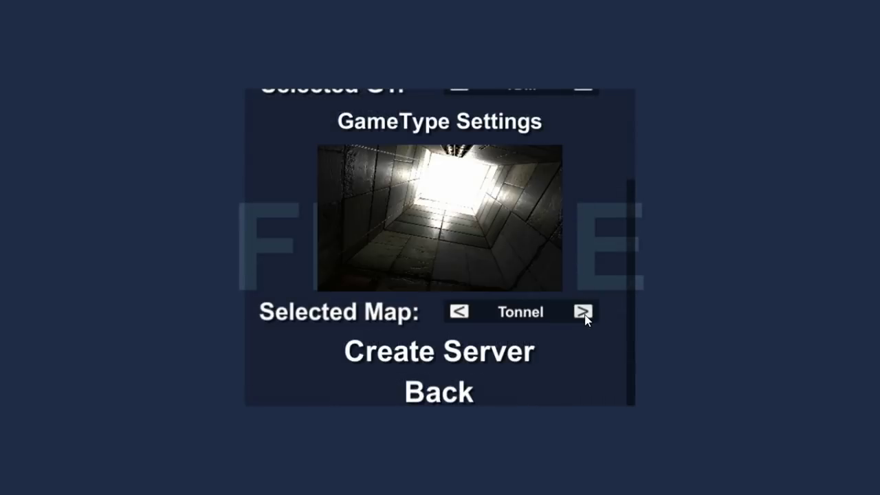
{"action": "left_click", "coordinate": [448, 353]}
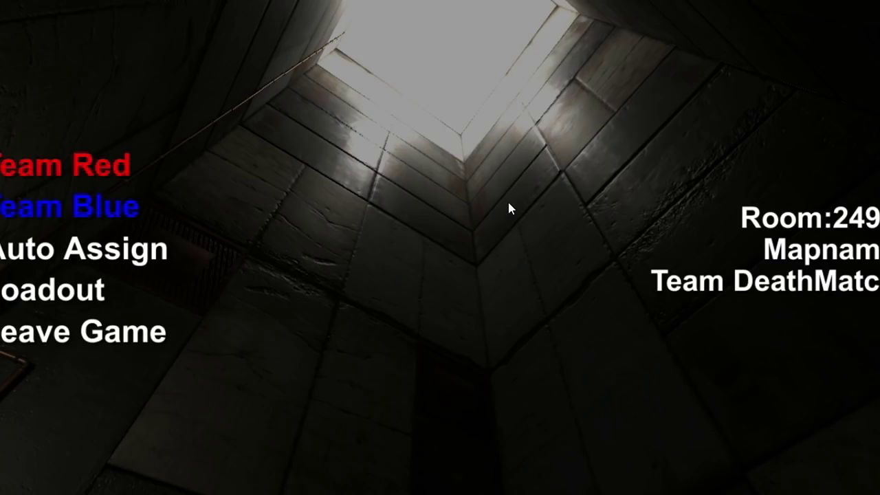
Step: Switch the primary weapon loadout to the L96 and join a team
{"action": "left_click", "coordinate": [64, 294]}
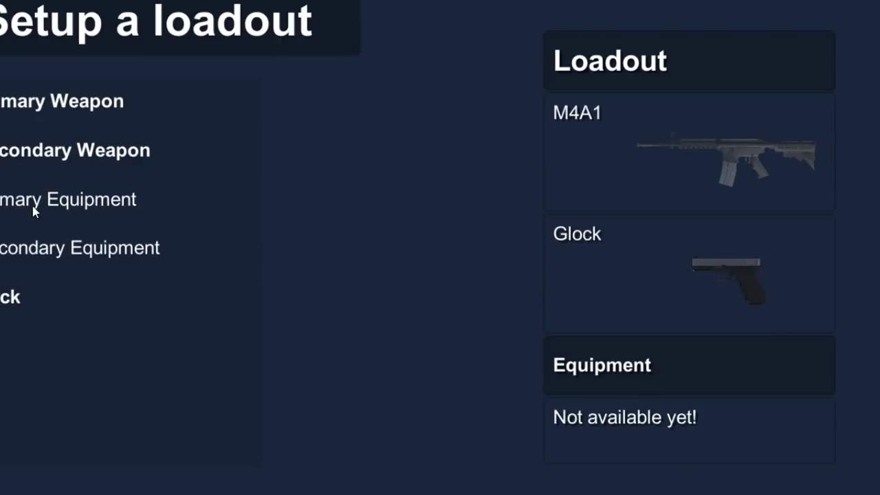
{"action": "left_click", "coordinate": [61, 103]}
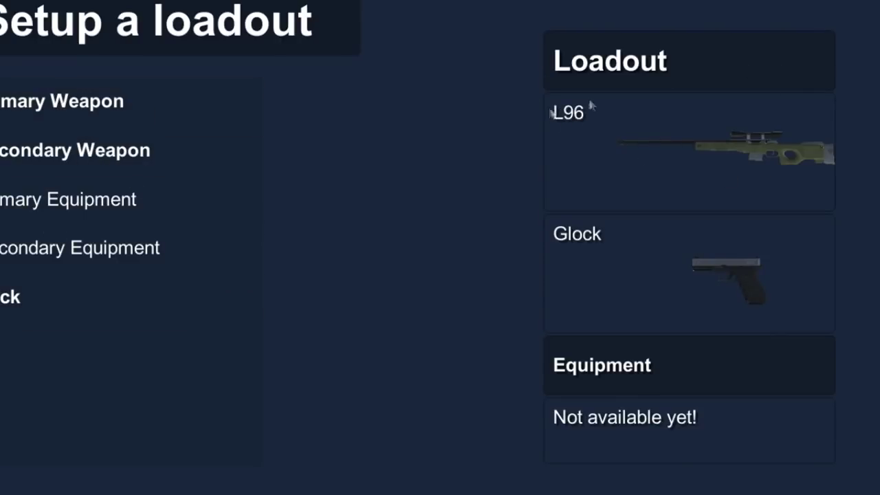
{"action": "left_click", "coordinate": [10, 296]}
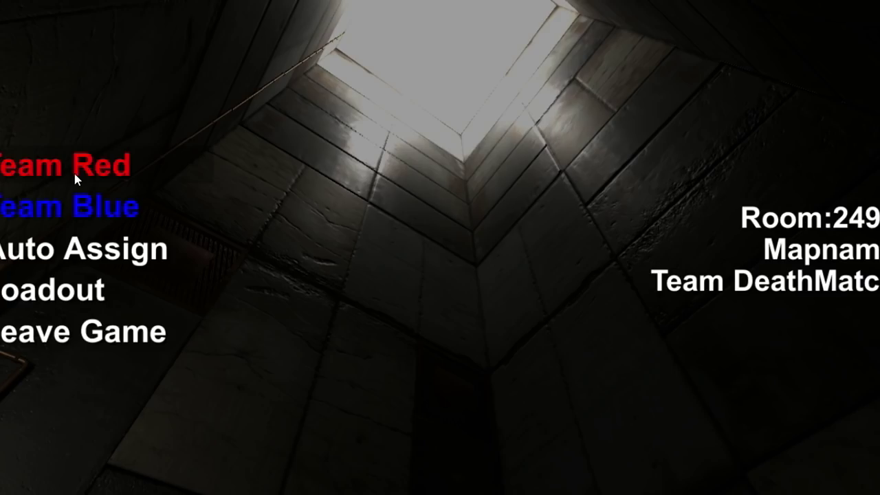
{"action": "left_click", "coordinate": [73, 170]}
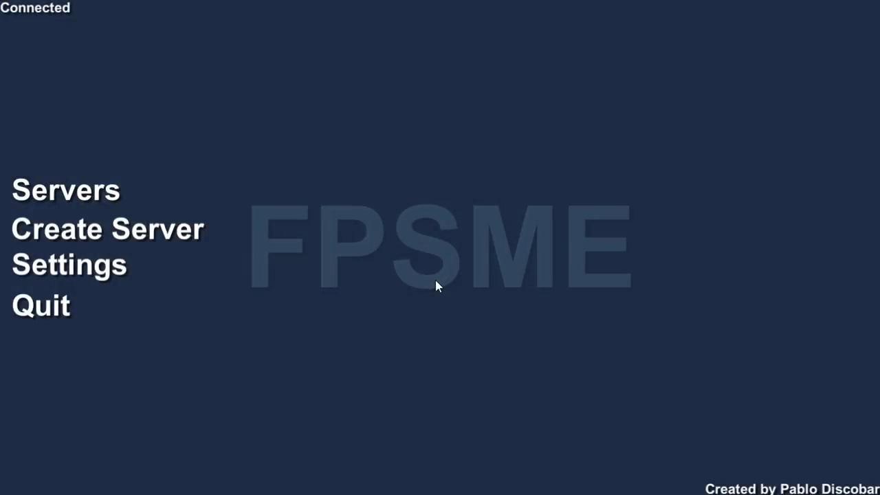
Step: Rejoin Room:2491, spawn in, and advance down the corridor firing the M4
{"action": "left_click", "coordinate": [107, 197]}
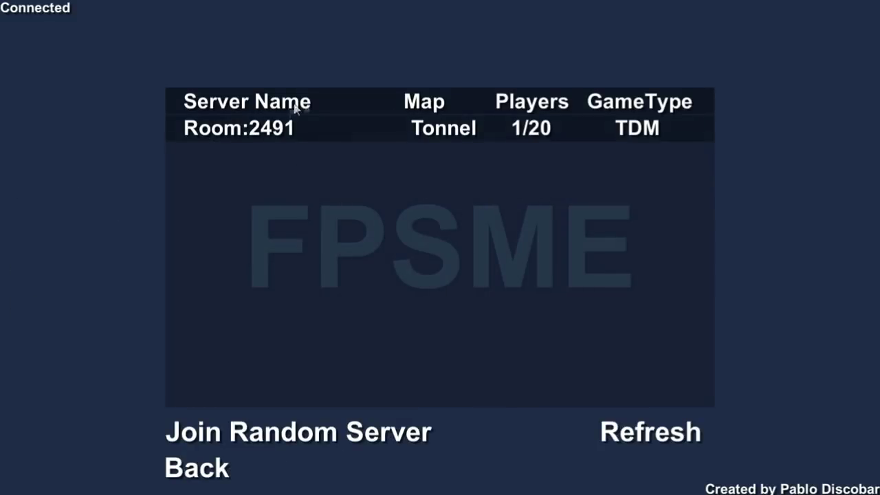
{"action": "left_click", "coordinate": [466, 139]}
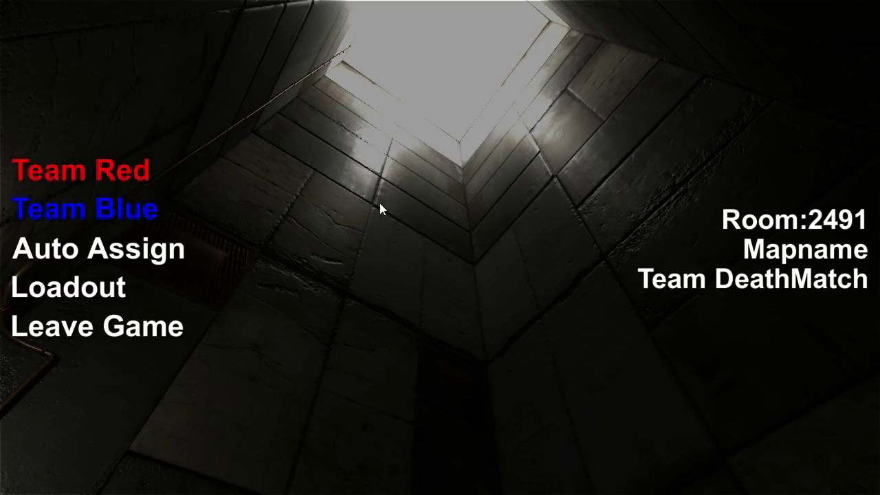
{"action": "left_click", "coordinate": [134, 253]}
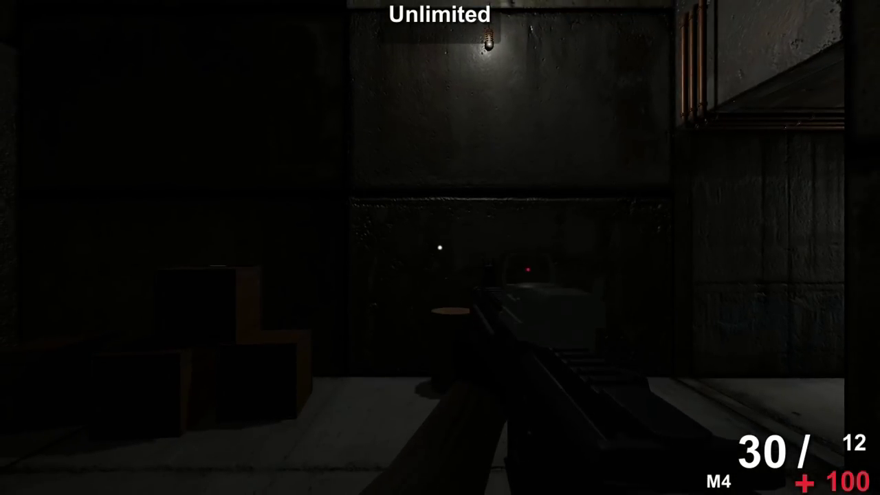
{"action": "key", "text": "w"}
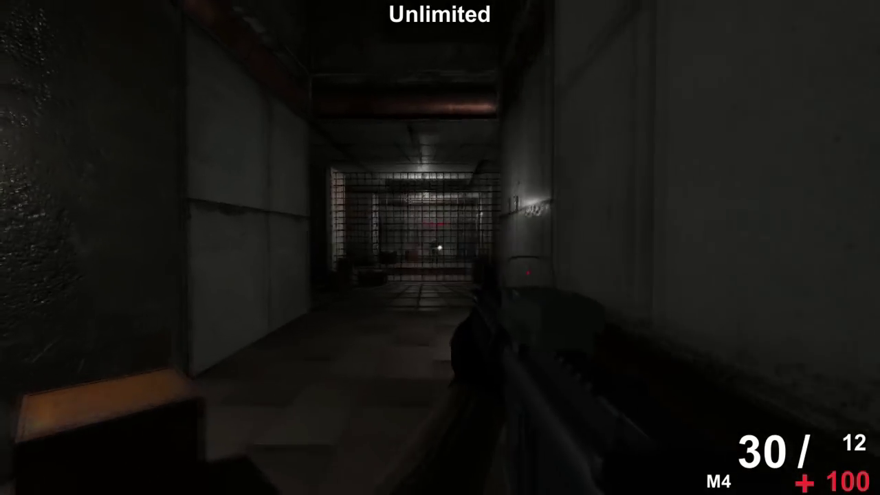
{"action": "key", "text": "w"}
{"action": "right_click", "coordinate": [440, 247]}
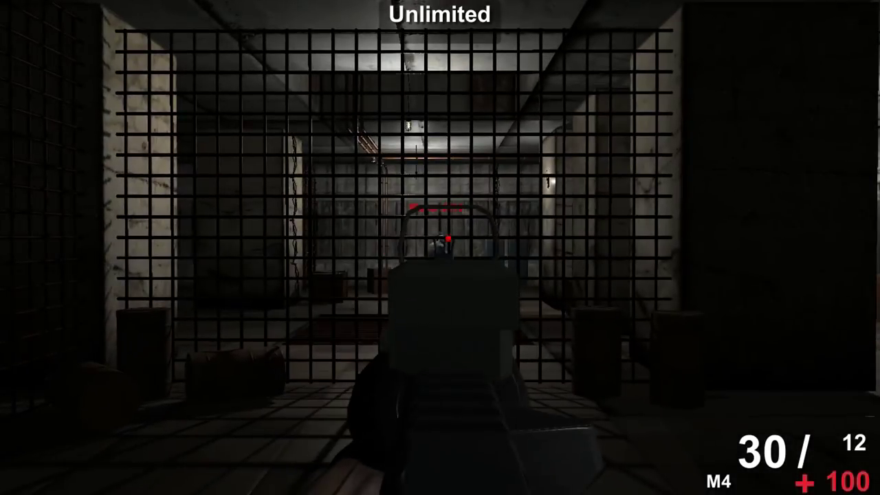
{"action": "left_click", "coordinate": [440, 247]}
{"action": "left_click", "coordinate": [440, 248]}
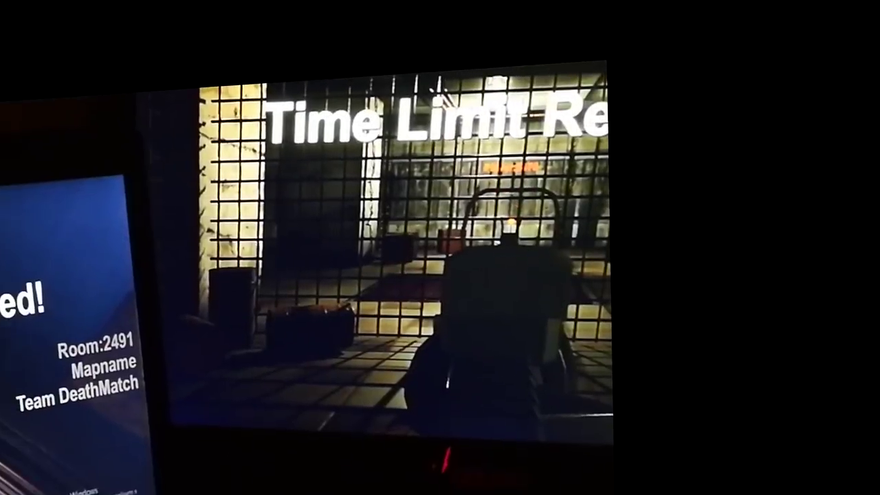